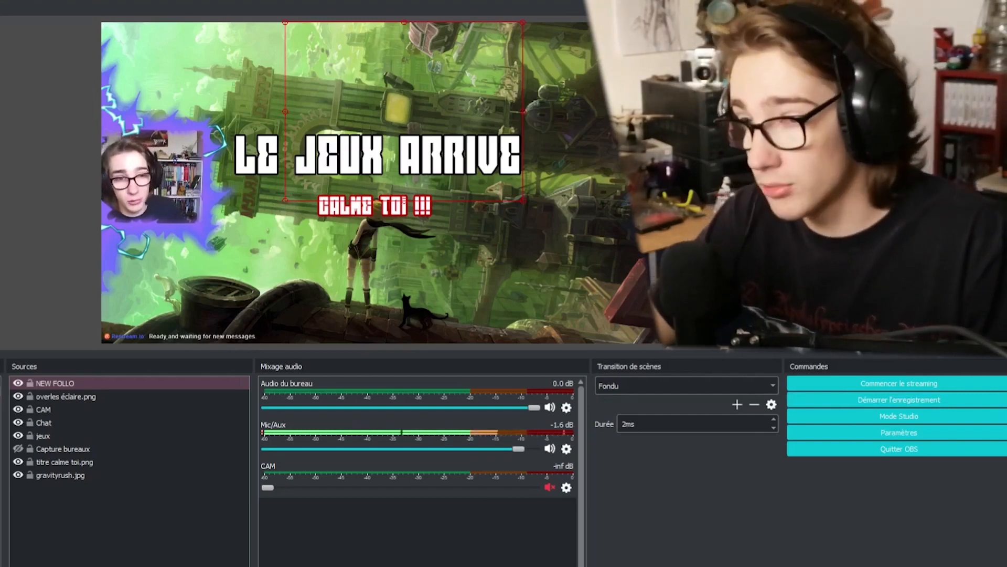
- Open the settings and set the Twitch stream server to EU: London, UK
left_click(876, 428)
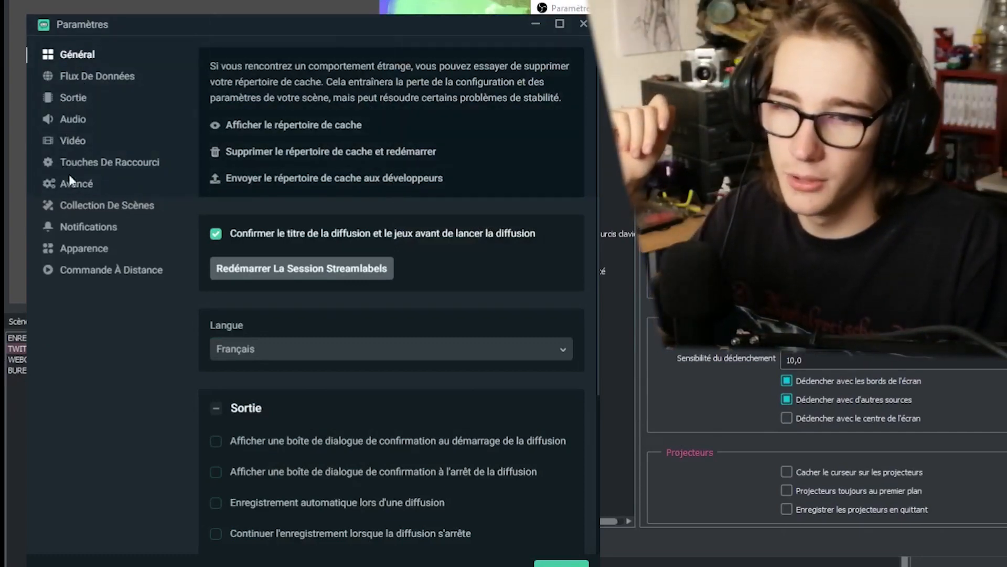
left_click(584, 25)
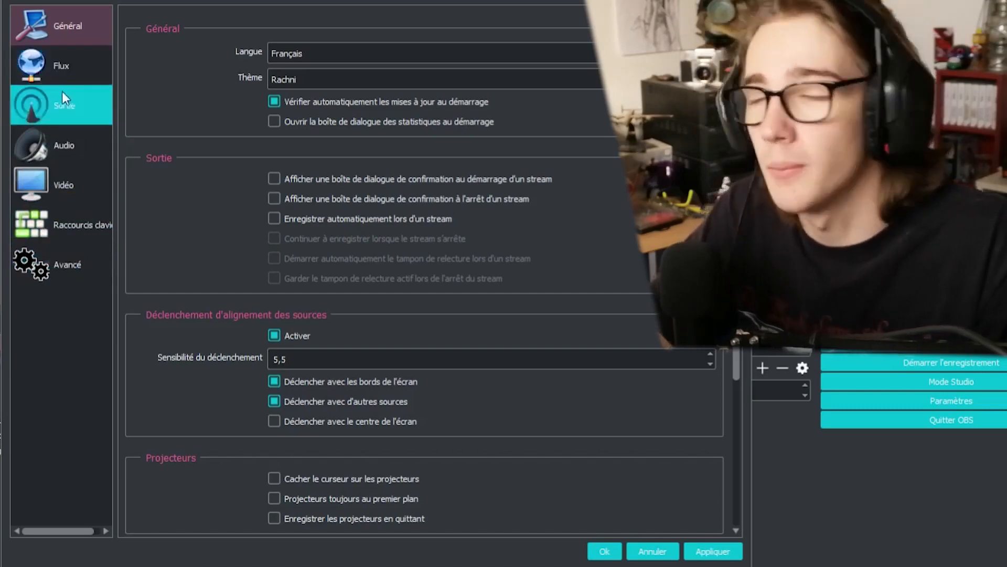
left_click(81, 71)
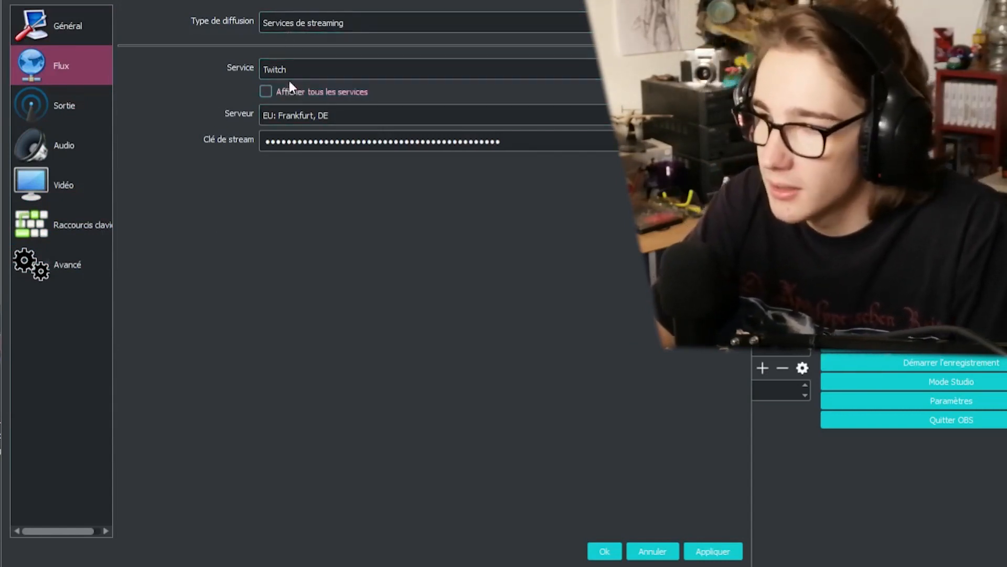
left_click(289, 116)
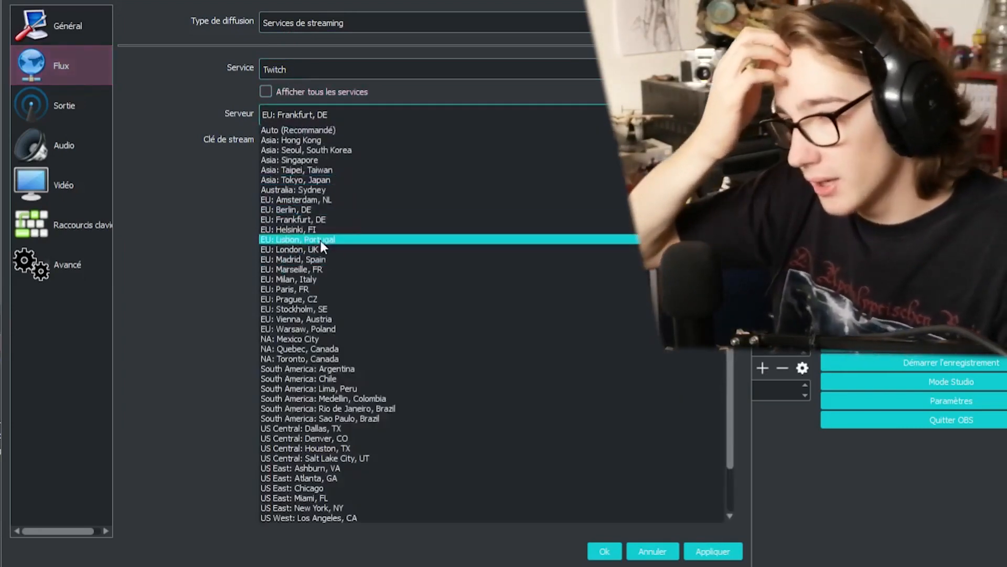
left_click(315, 251)
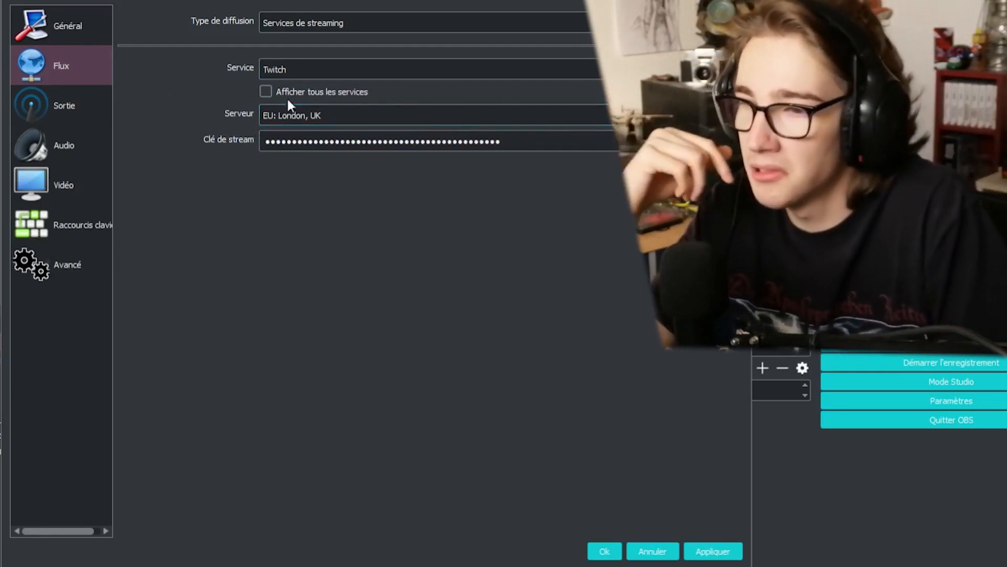
left_click(296, 147)
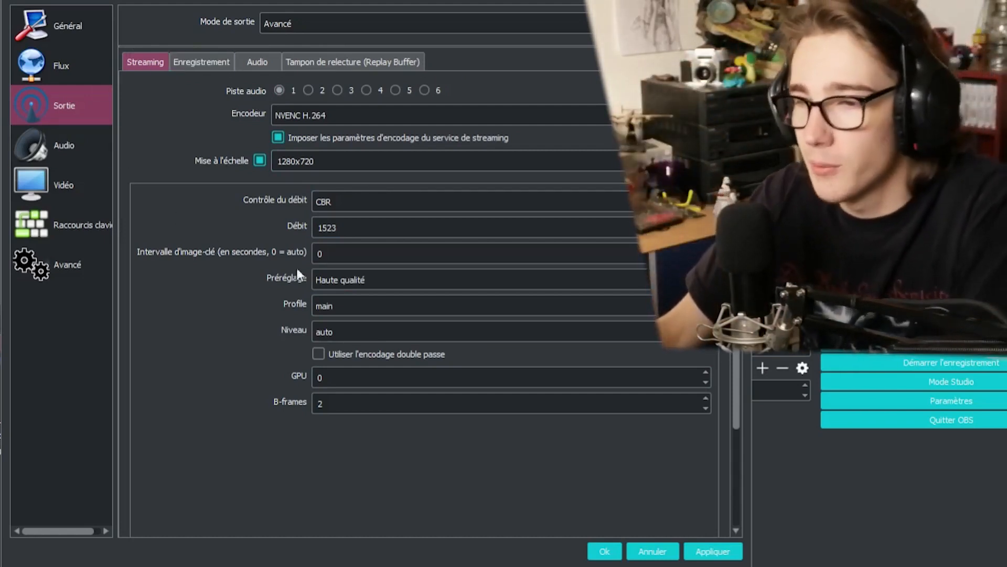
- Review the recording output settings, including the bitrate, and return to the streaming output settings
left_click(200, 62)
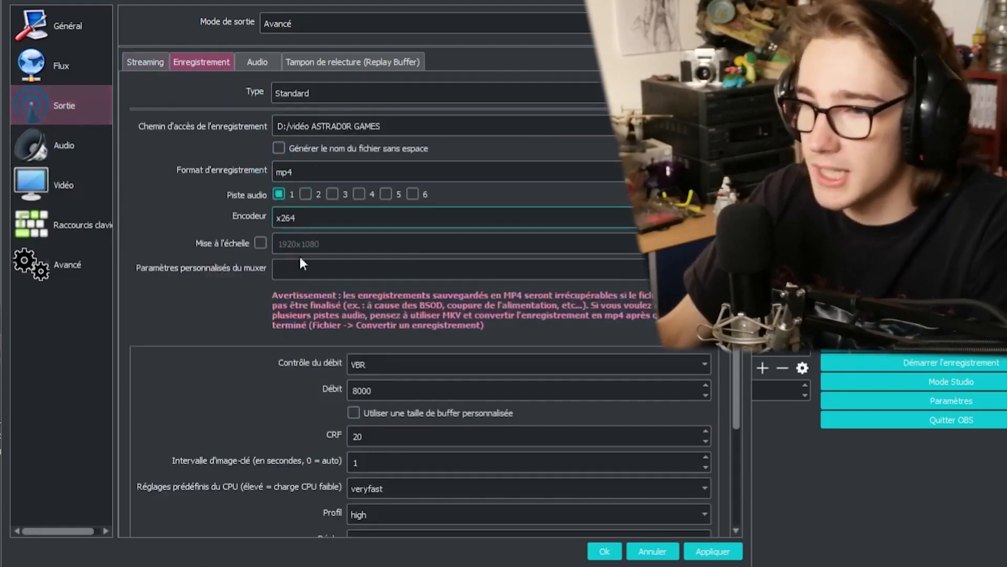
left_click(375, 391)
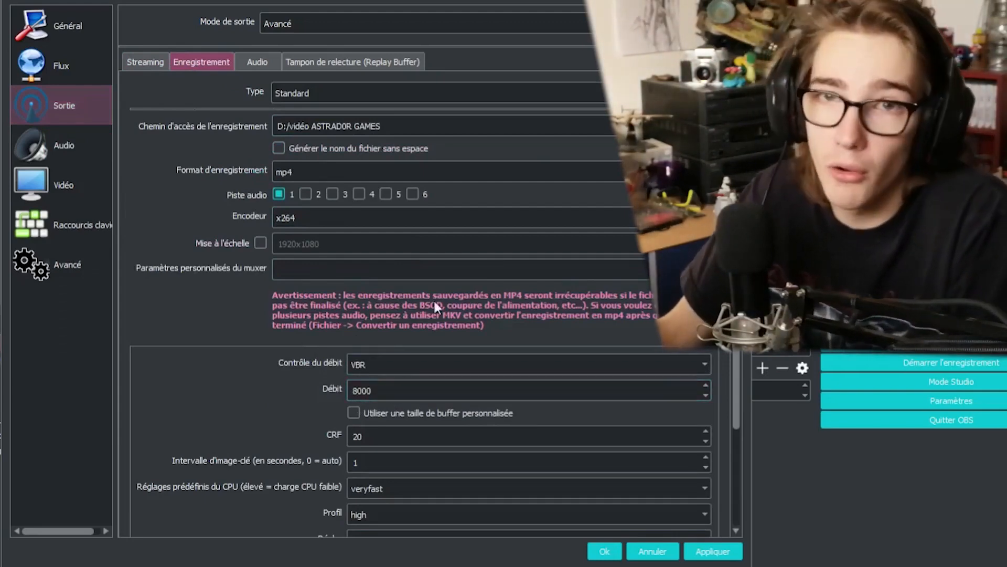
left_click(156, 64)
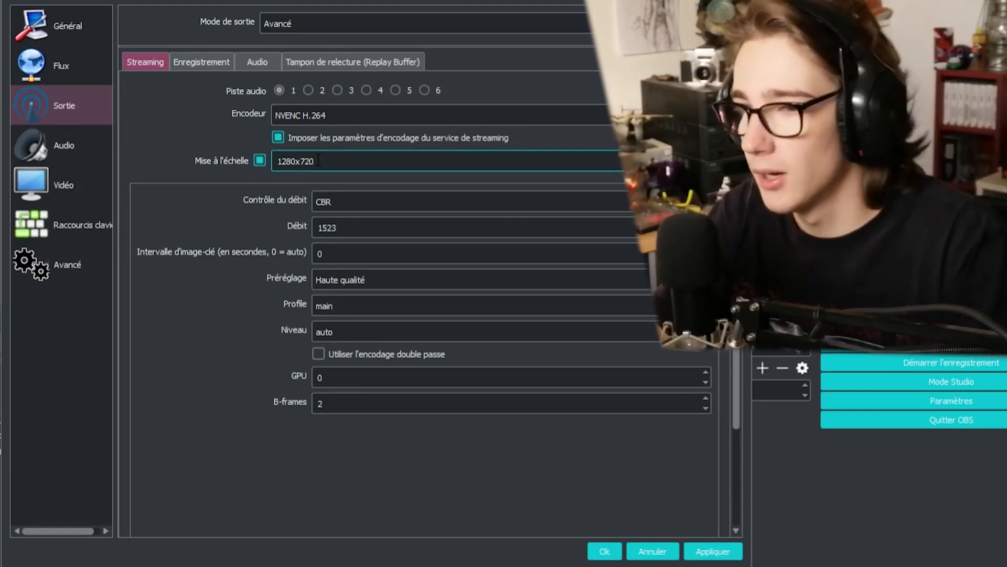
- Compare the video output resolution with the rescale resolutions offered for the streaming output
left_click(65, 185)
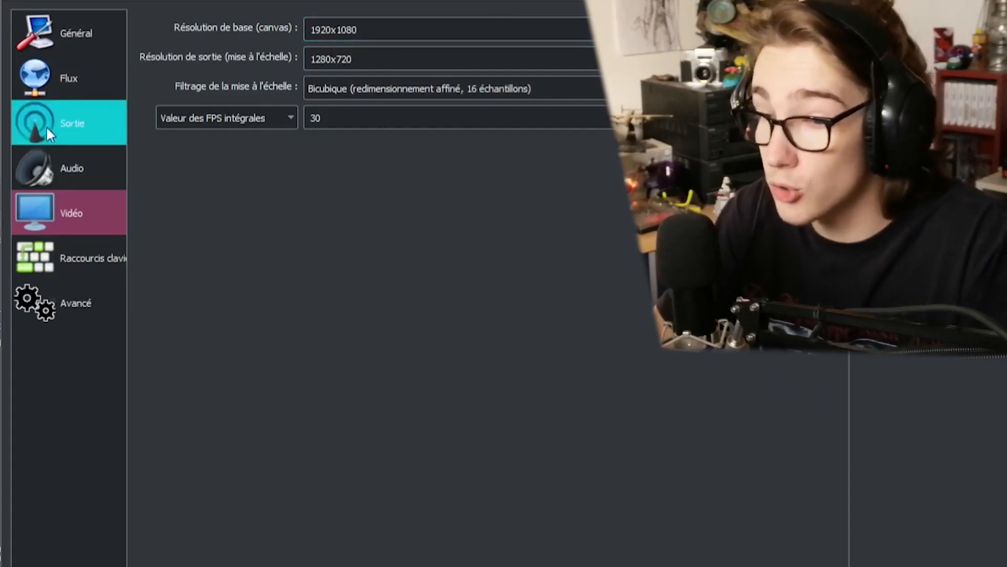
left_click(50, 125)
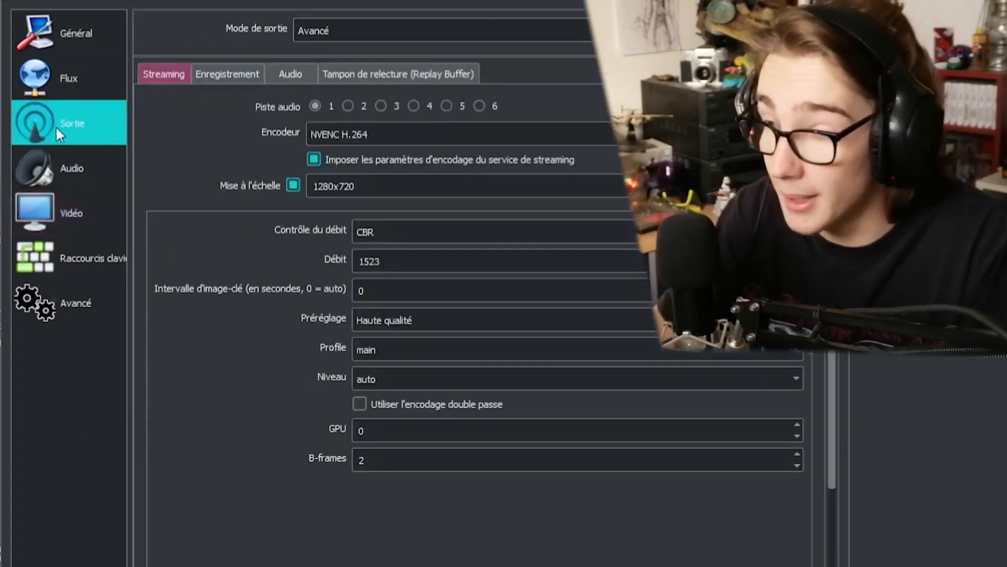
left_click(341, 193)
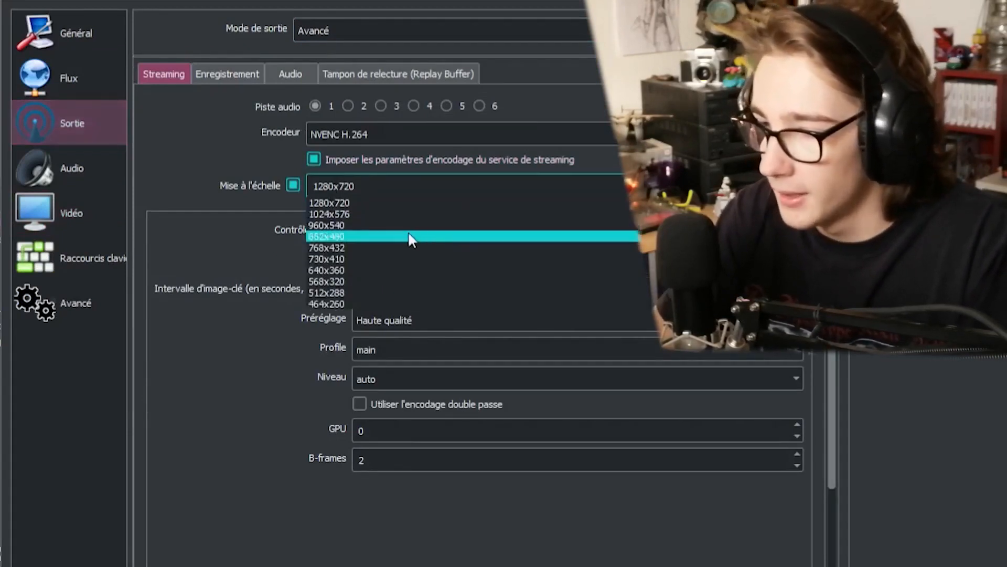
left_click(193, 138)
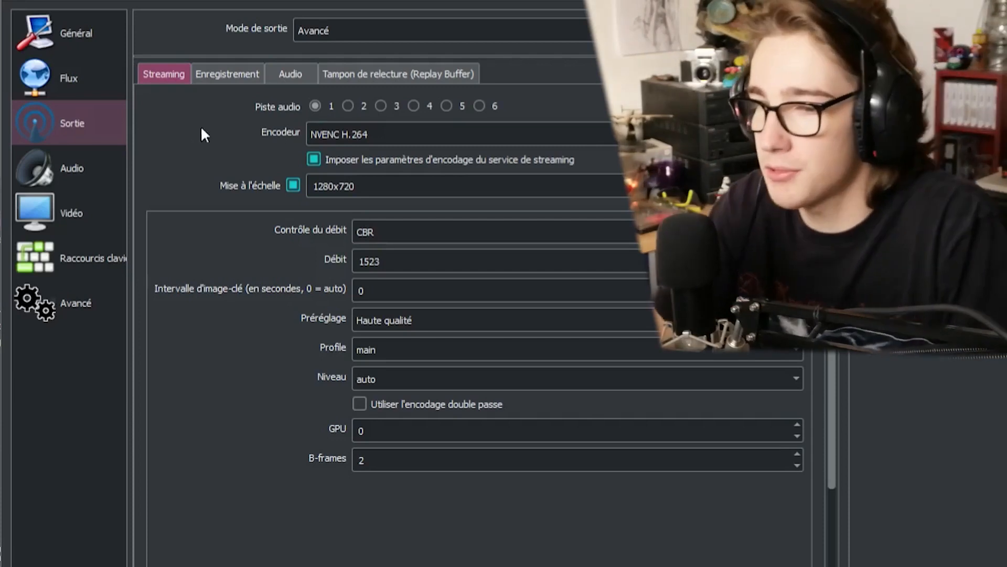
- Try the streaming output without rescaling, check the video resolutions, and restore the 1280x720 rescale
left_click(293, 185)
left_click(46, 210)
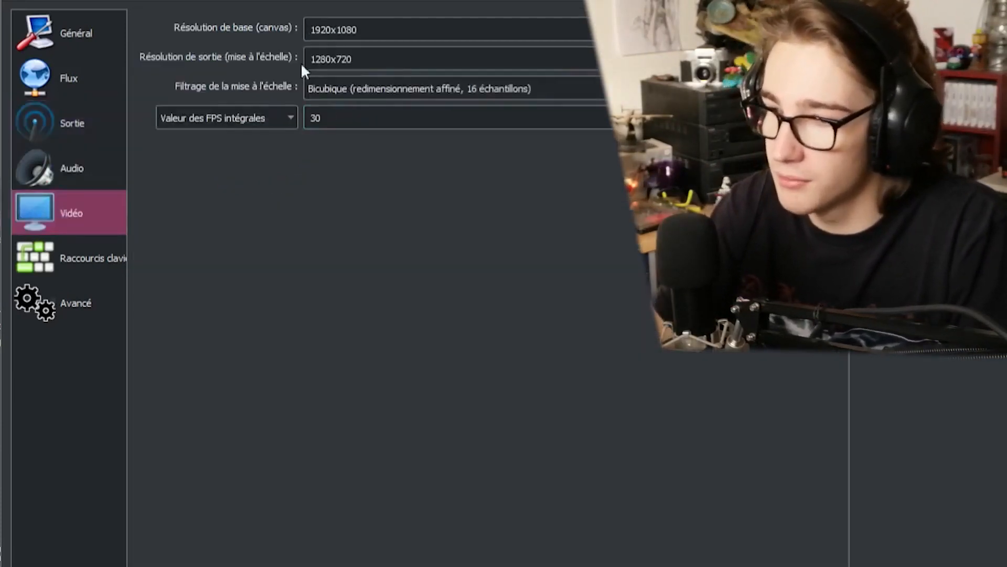
left_click(82, 136)
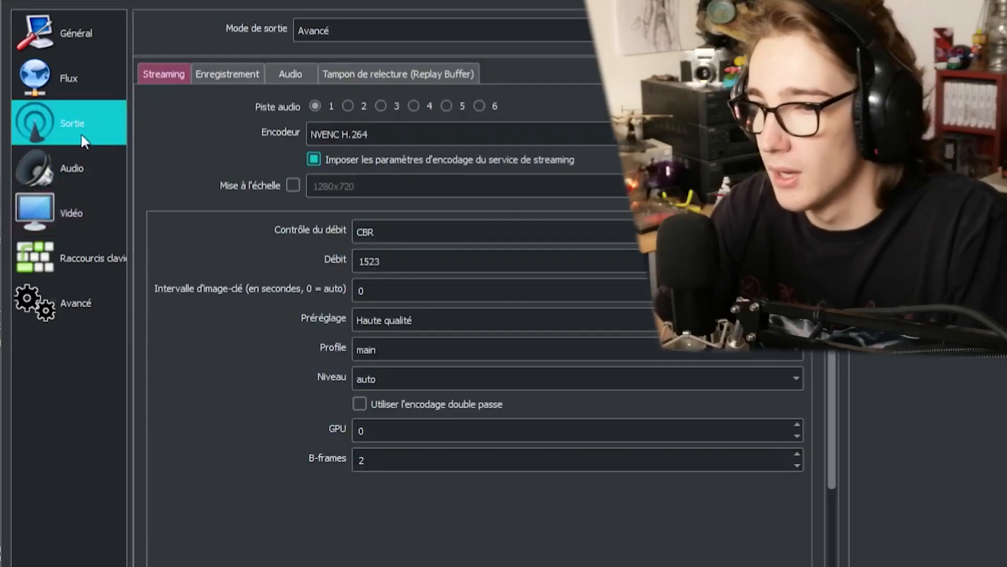
left_click(293, 185)
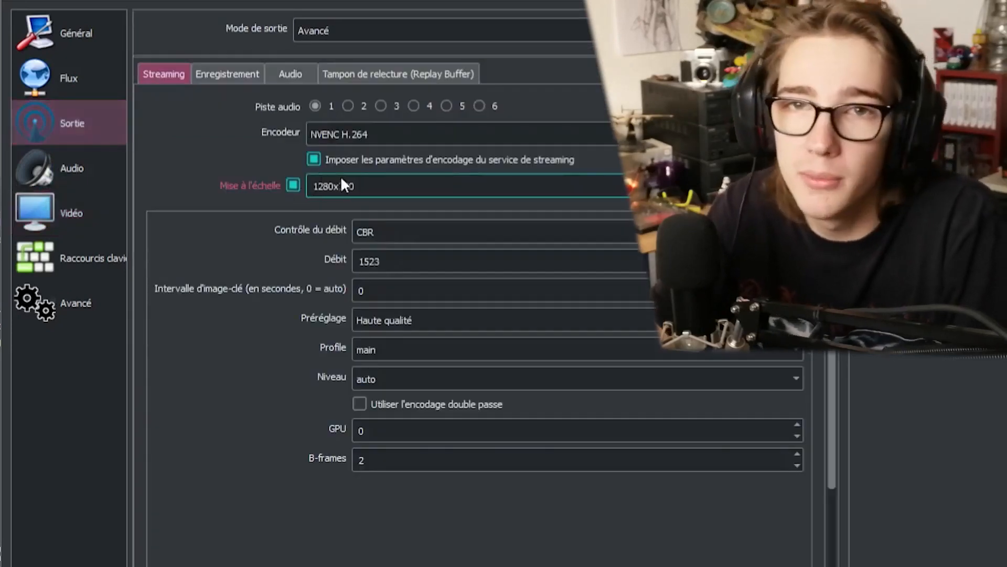
left_click(55, 212)
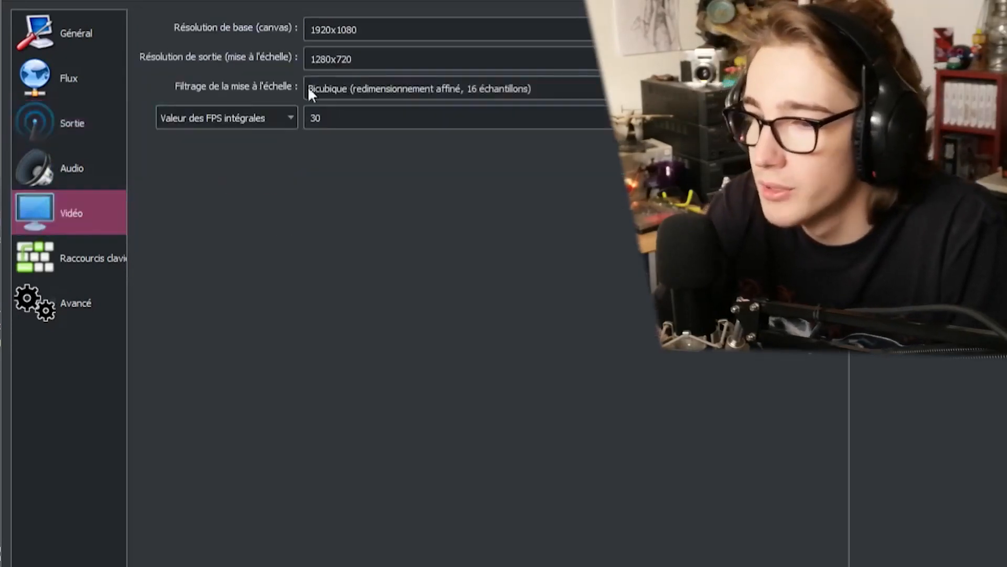
left_click(76, 114)
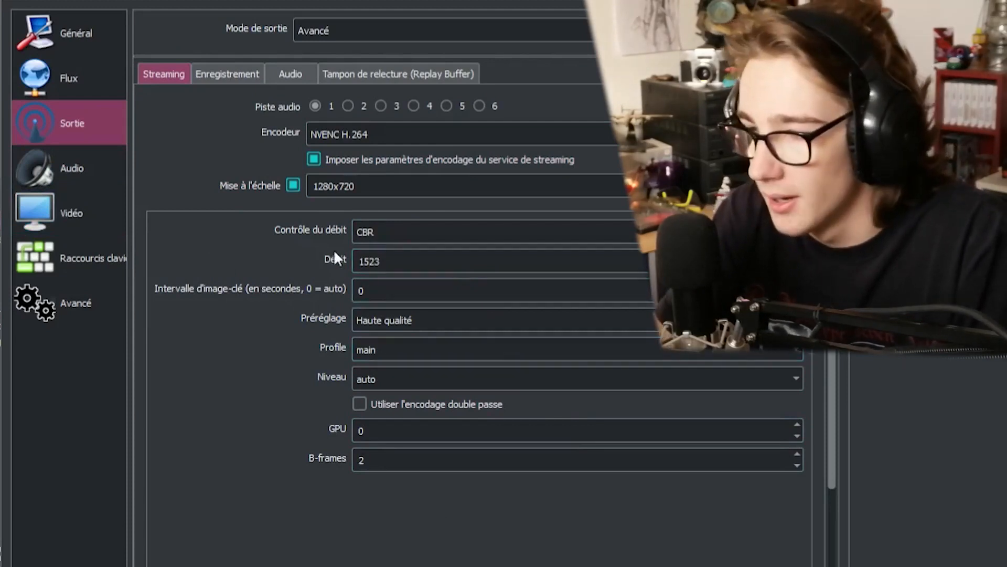
- Examine the streaming rate control options and compare the bitrate with the upload speed in the browser's speed test results
left_click(386, 243)
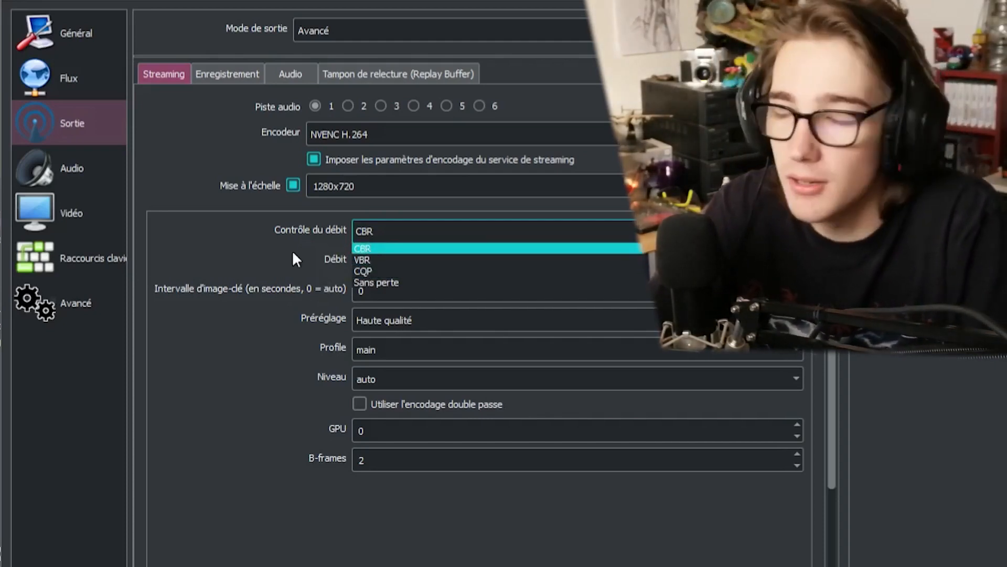
left_click(240, 245)
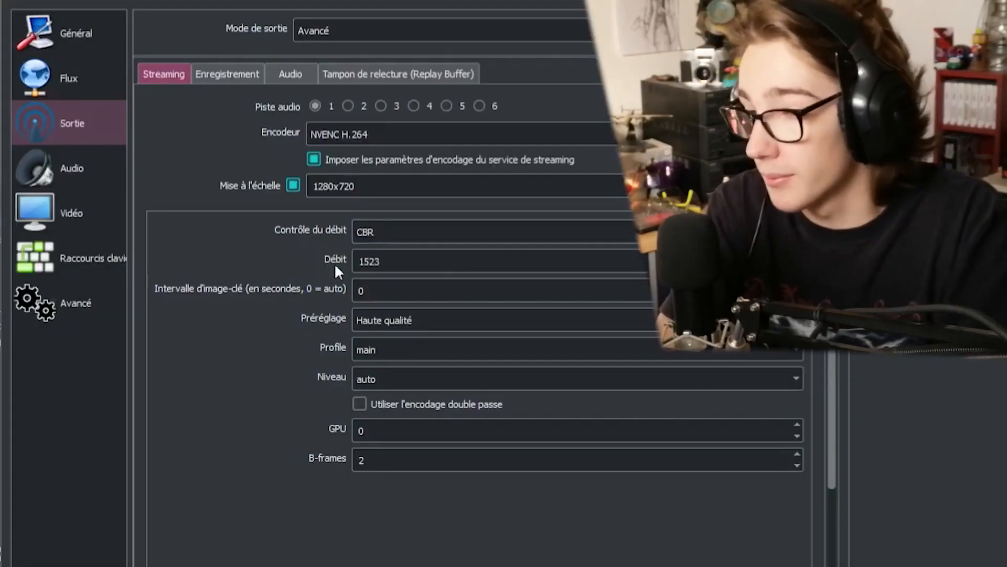
left_click(384, 261)
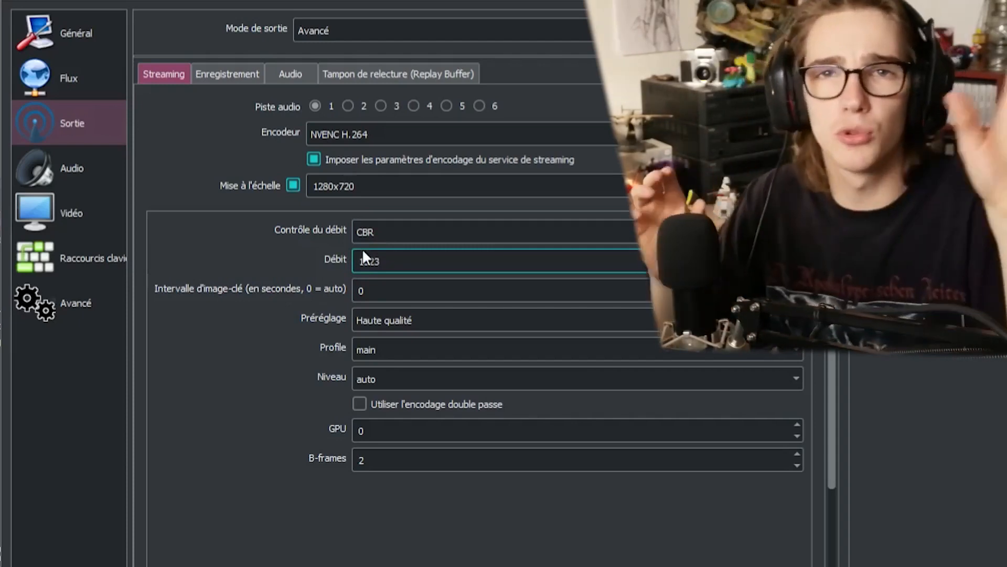
left_click(261, 276)
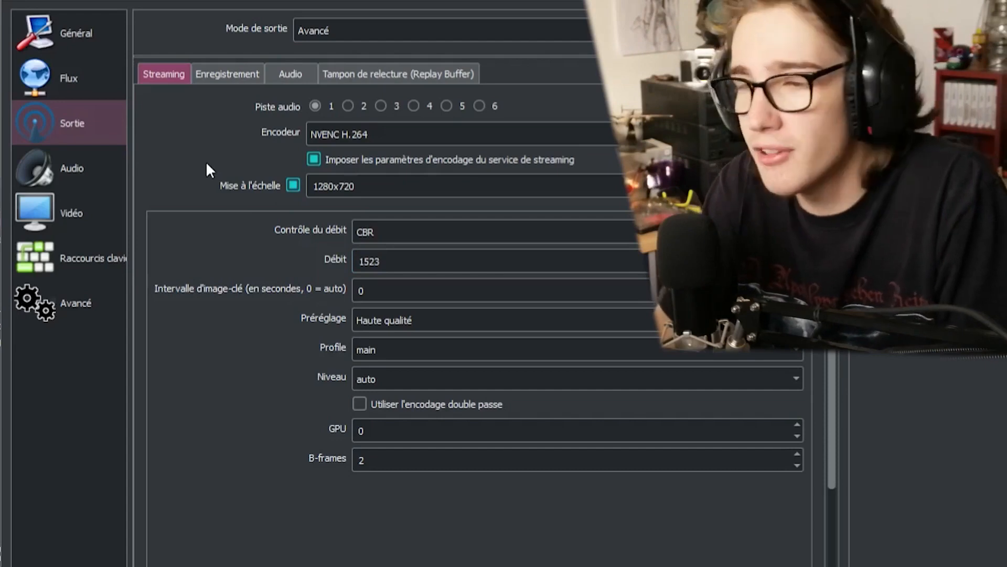
left_click(396, 257)
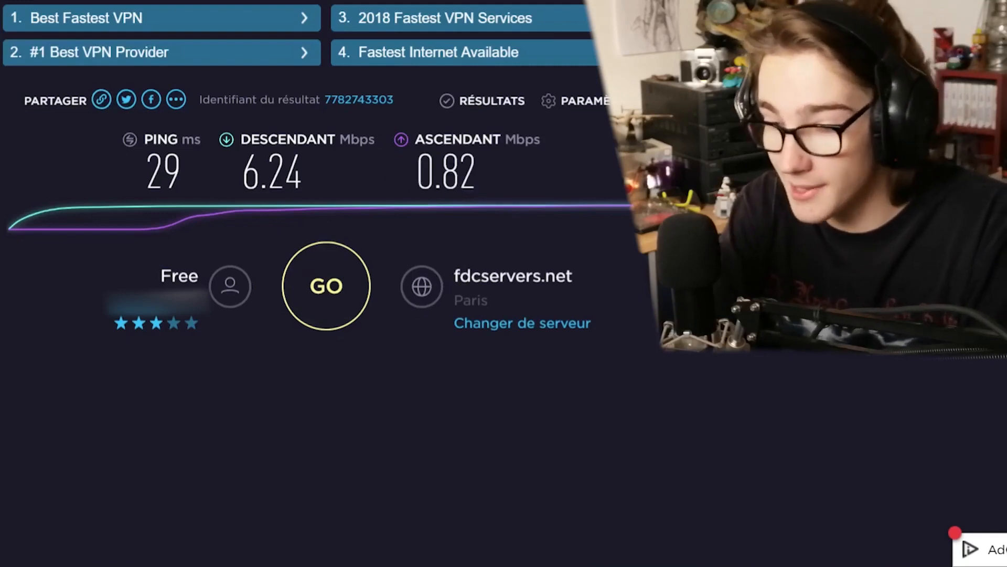
left_click(113, 566)
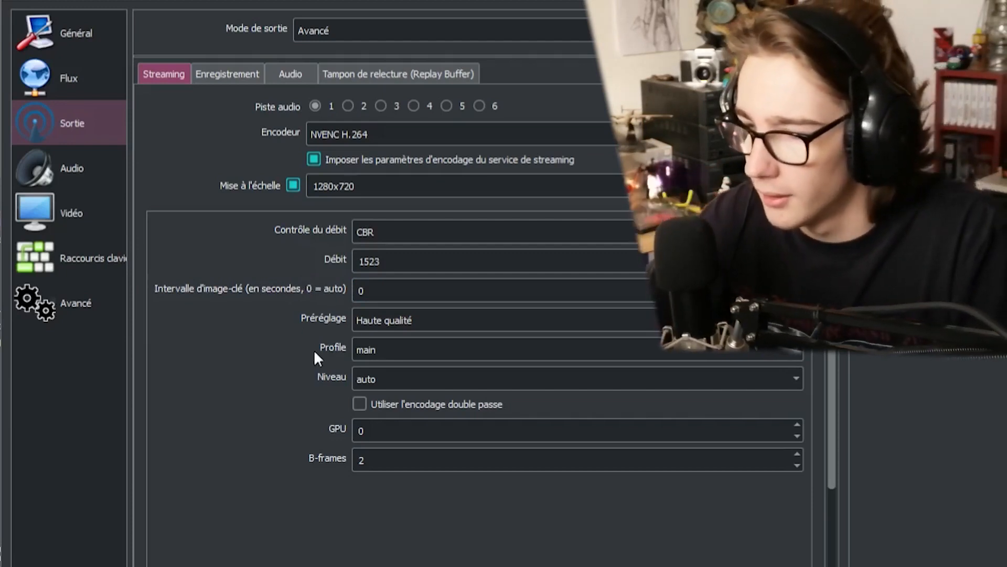
- Examine the available encoder presets and profiles for streaming, keeping Haute qualité and main
left_click(376, 318)
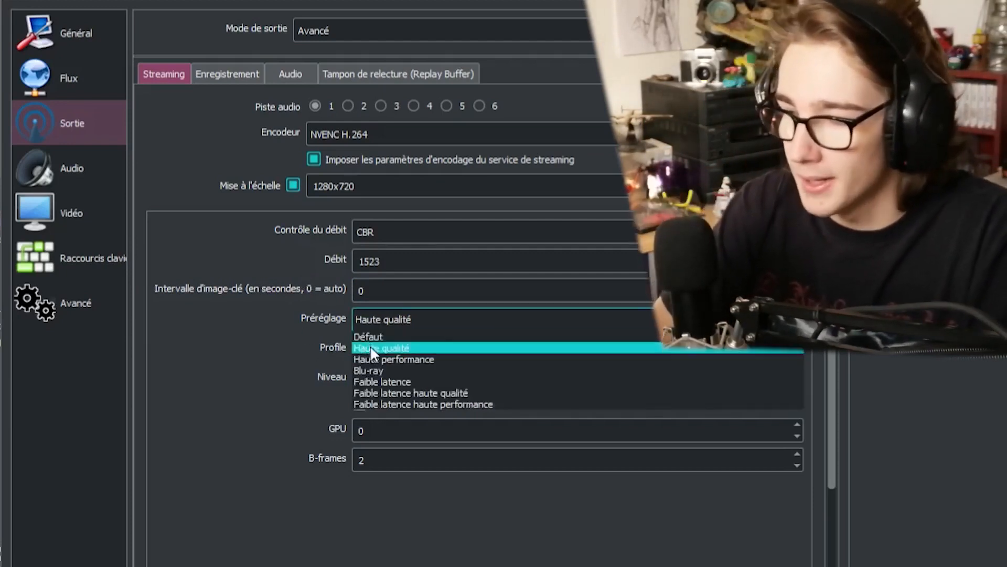
left_click(366, 329)
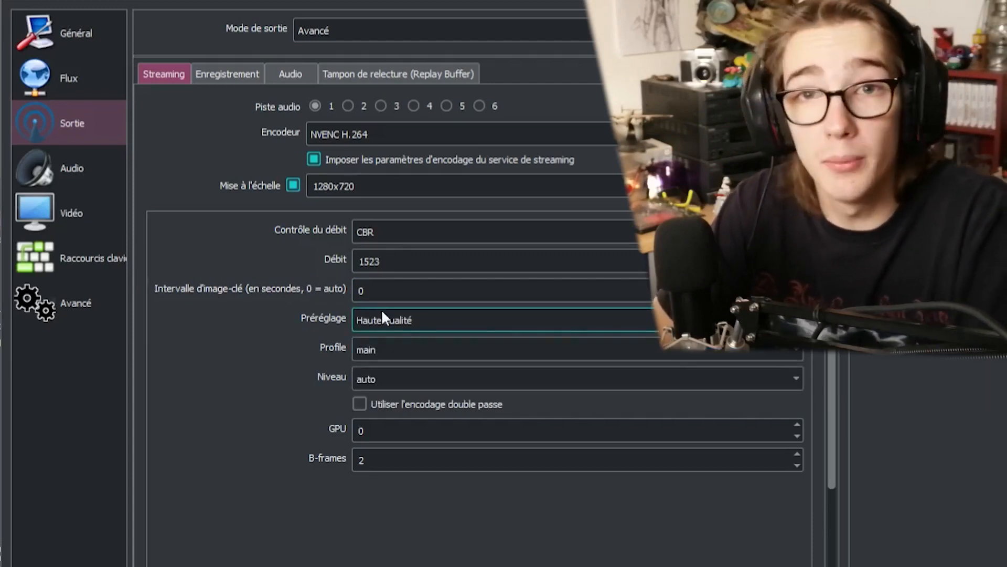
left_click(360, 350)
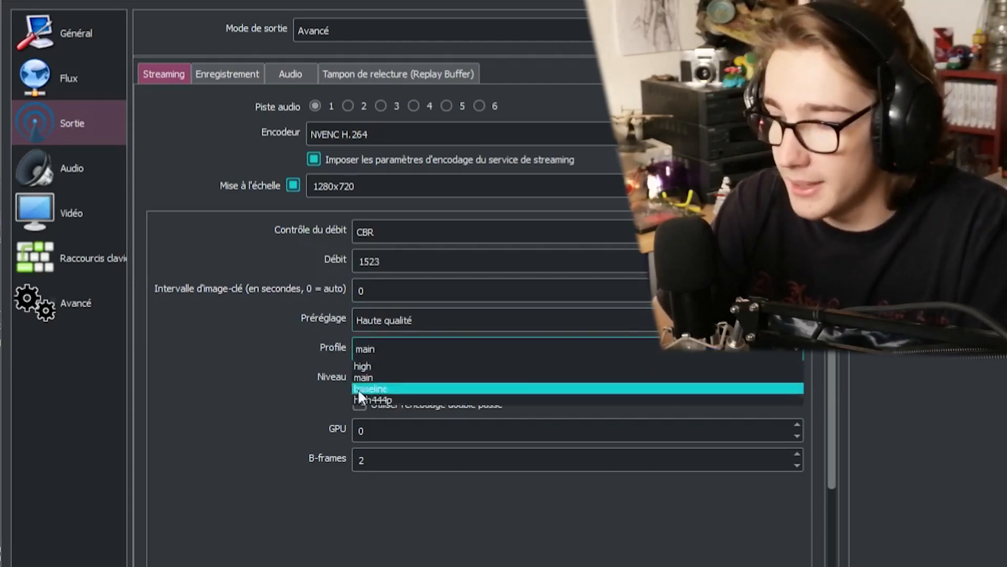
left_click(247, 349)
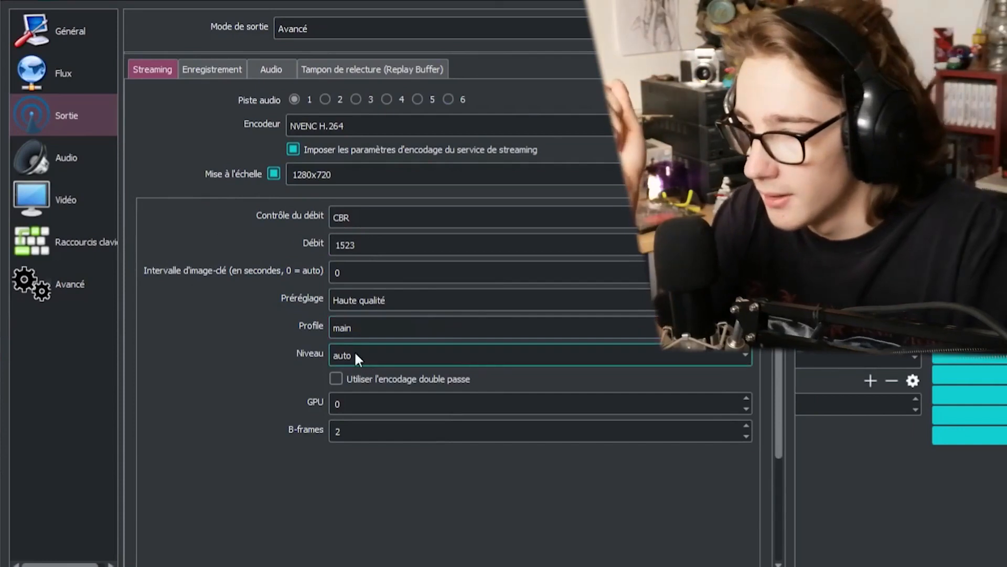
- Examine the encoder level options and the GPU setting for streaming, keeping the level on auto
left_click(354, 350)
left_click(305, 390)
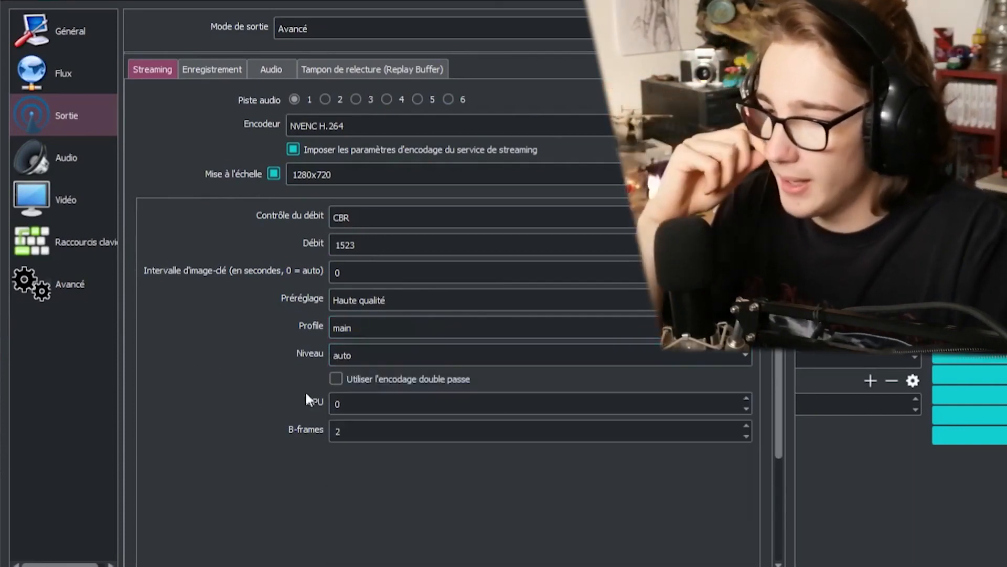
left_click(363, 358)
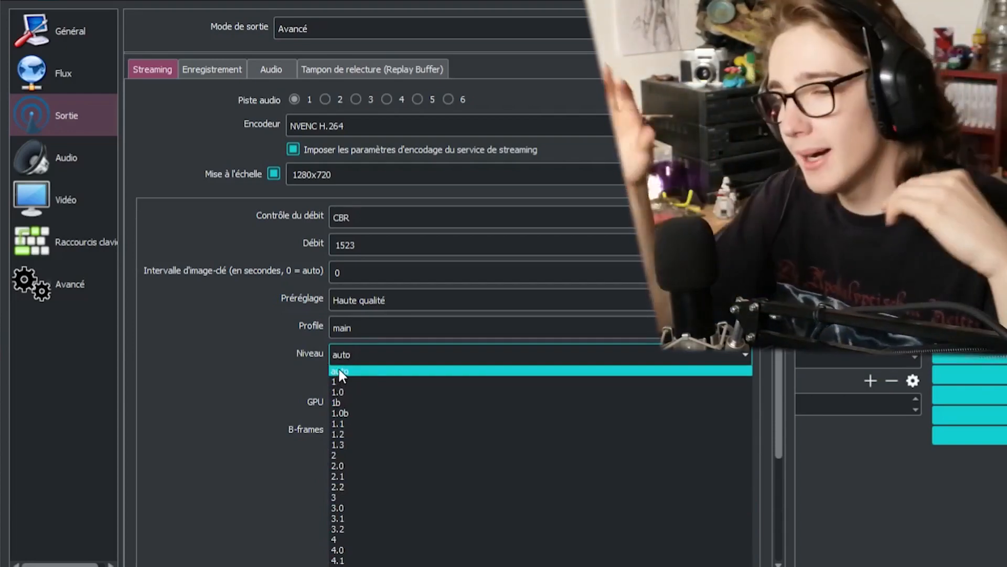
left_click(246, 383)
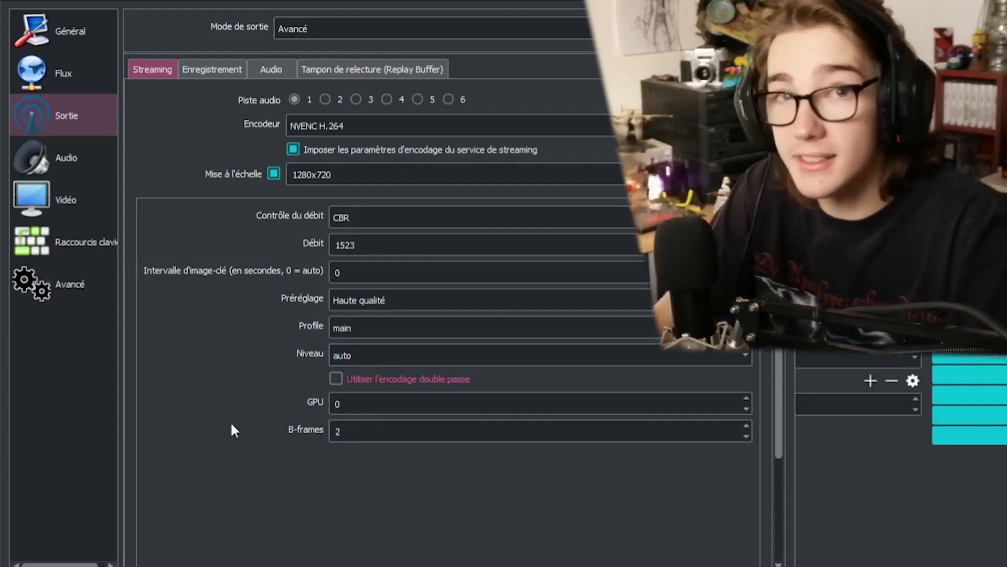
left_click(363, 403)
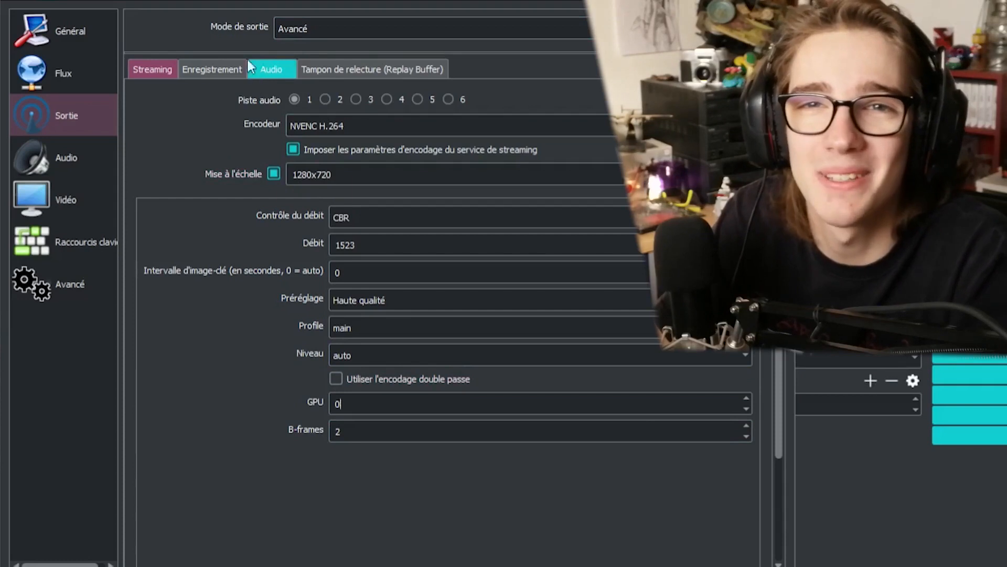
- Examine the output mode choices and the streaming encoder options, keeping Avancé and NVENC H.264
left_click(313, 33)
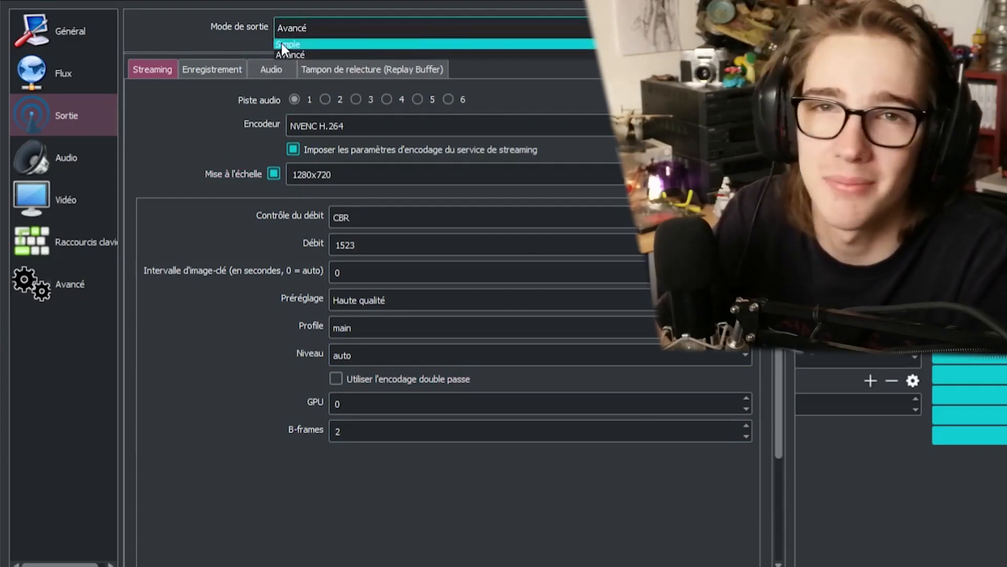
left_click(178, 158)
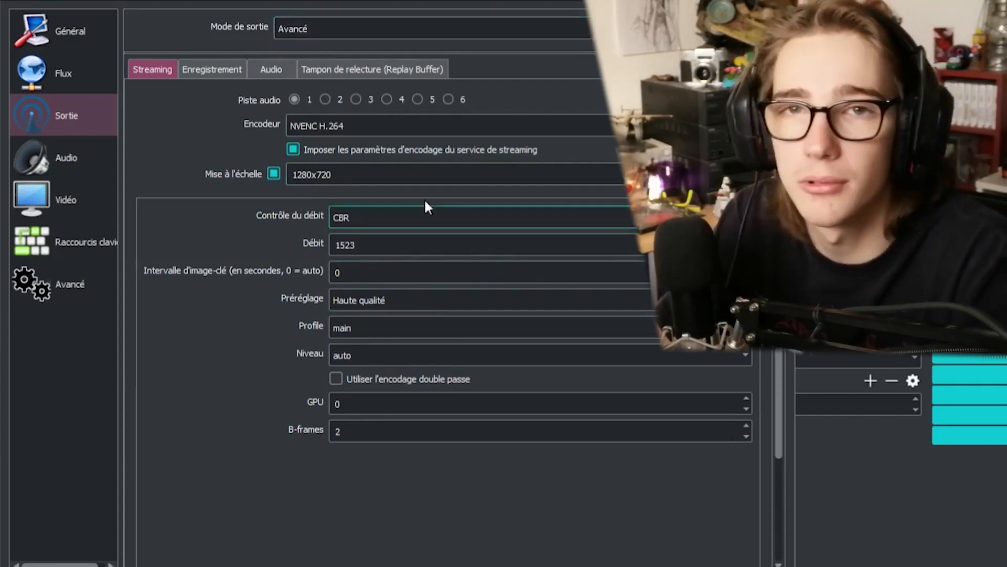
left_click(310, 126)
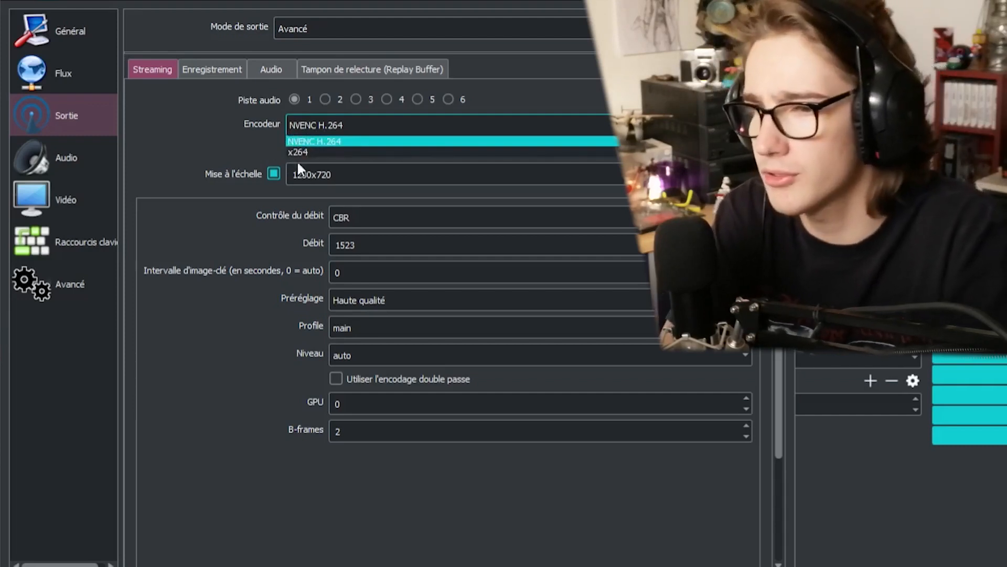
left_click(195, 155)
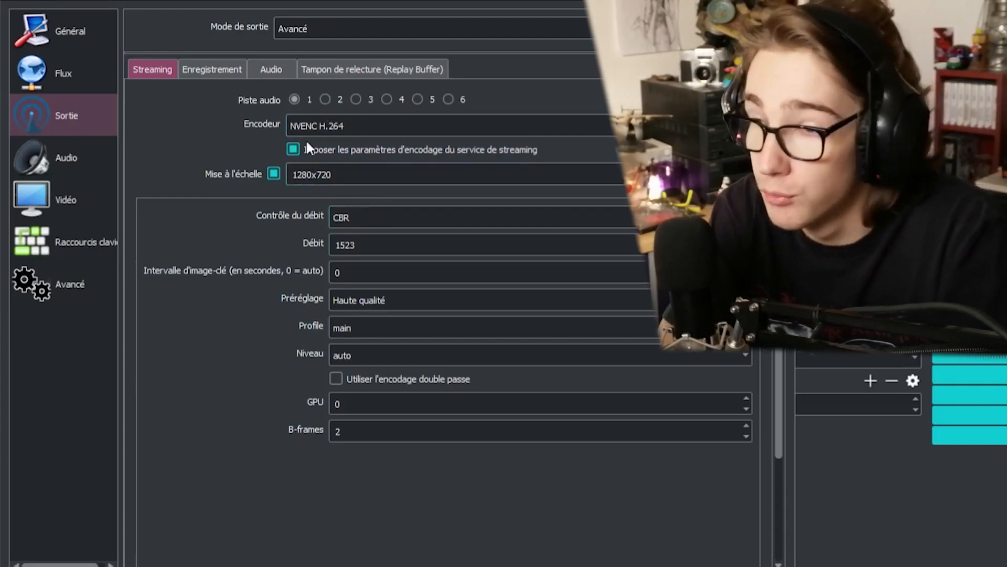
left_click(304, 126)
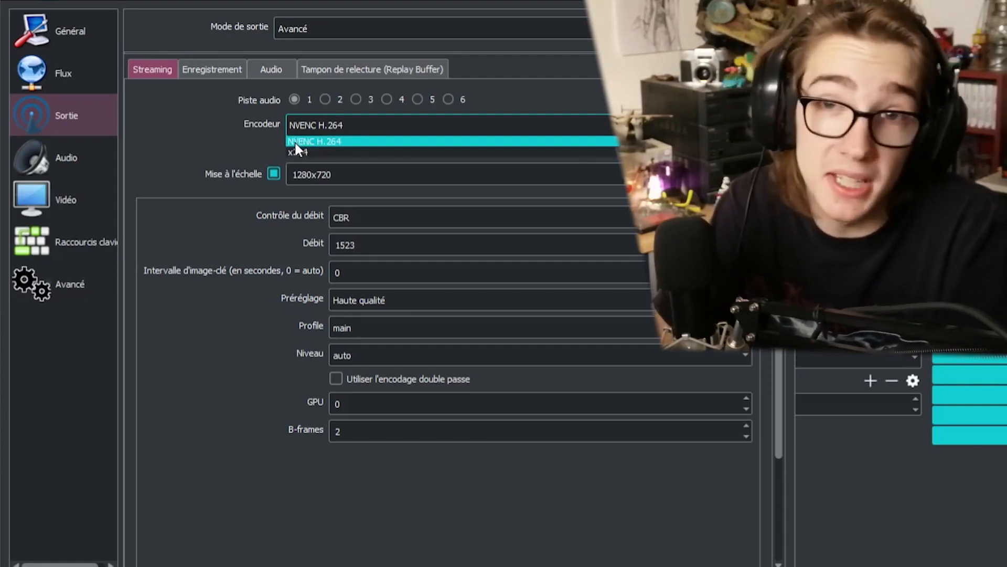
left_click(187, 170)
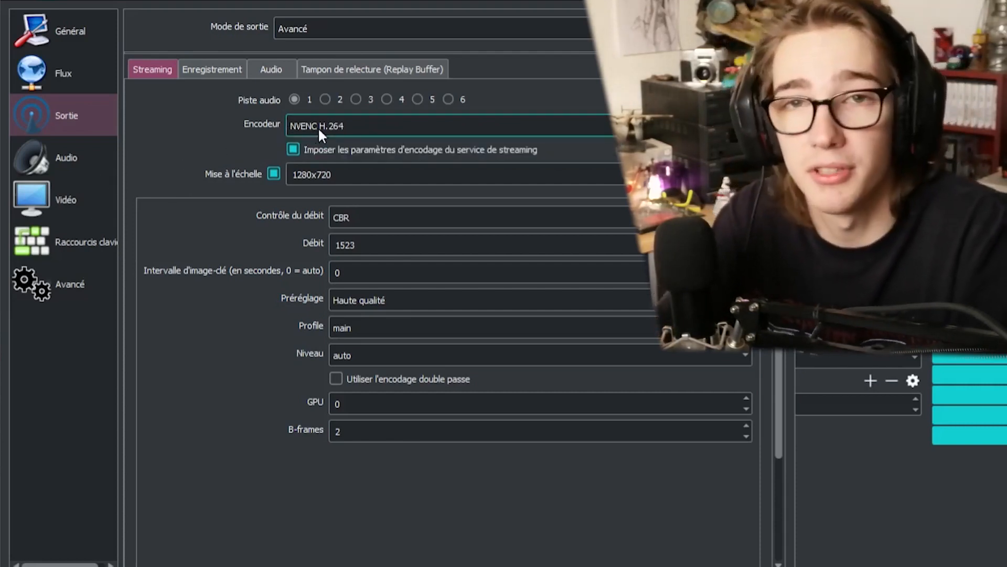
- View the replay buffer settings and set the recording encoder to (Utiliser l'encodeur de flux)
left_click(338, 75)
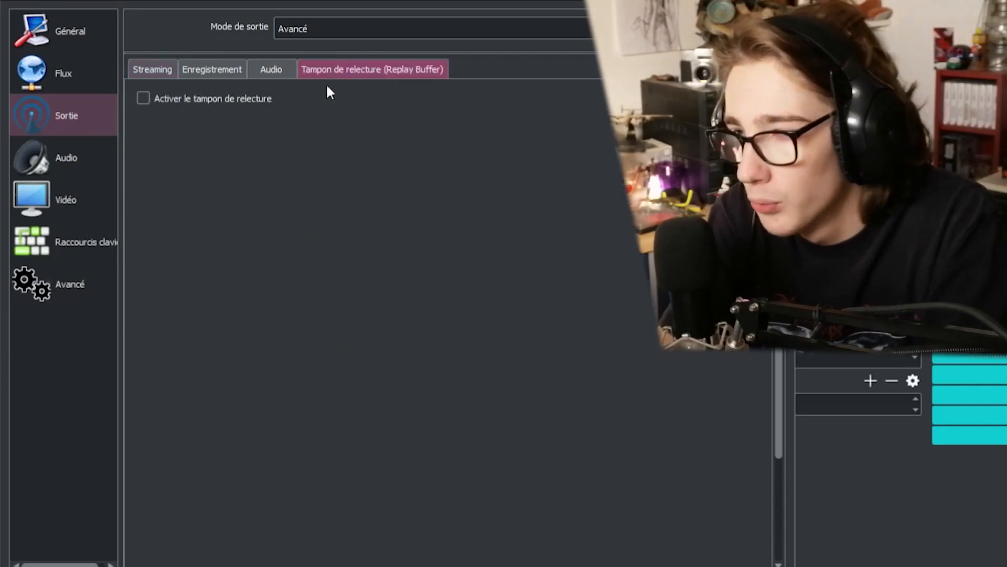
left_click(214, 67)
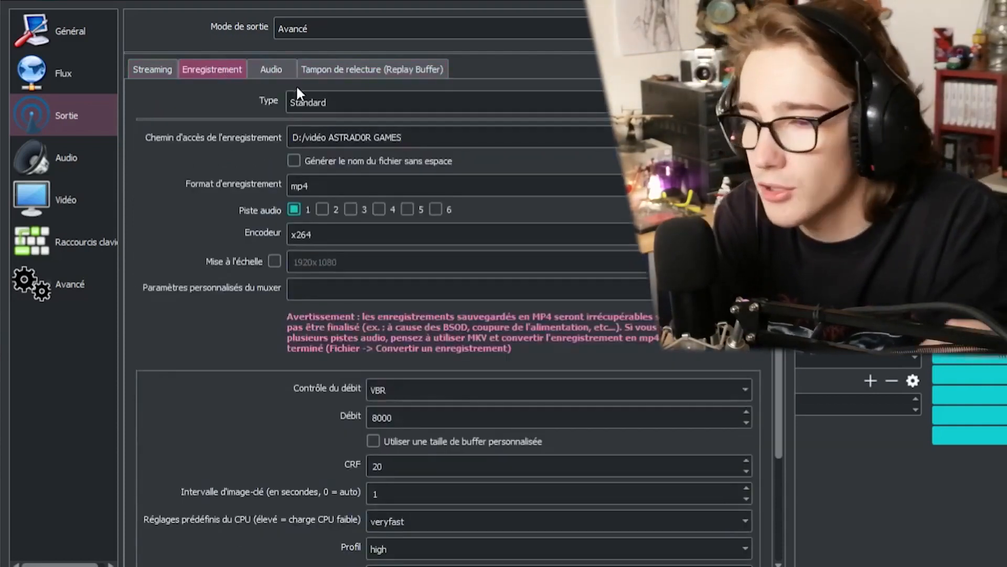
left_click(305, 234)
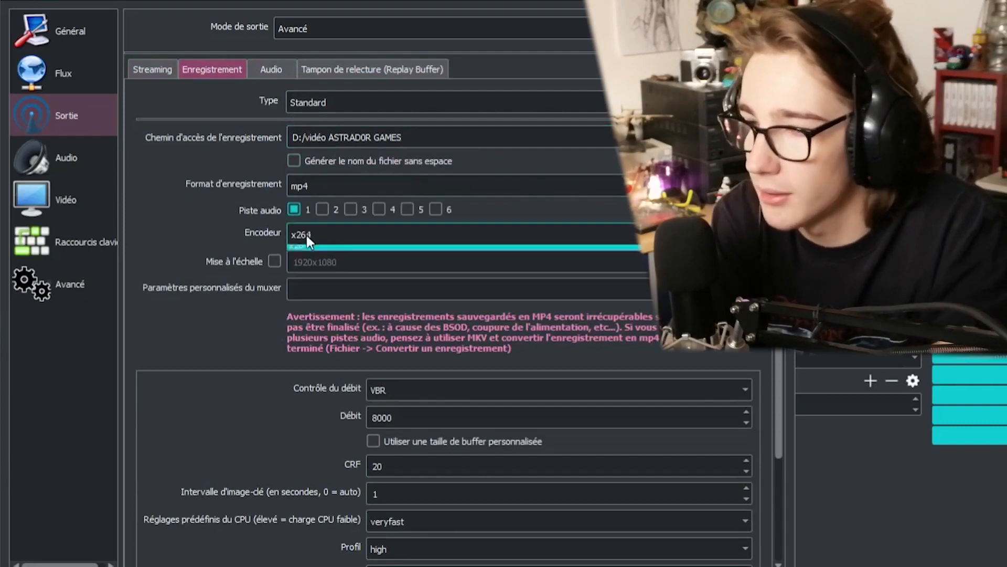
left_click(318, 259)
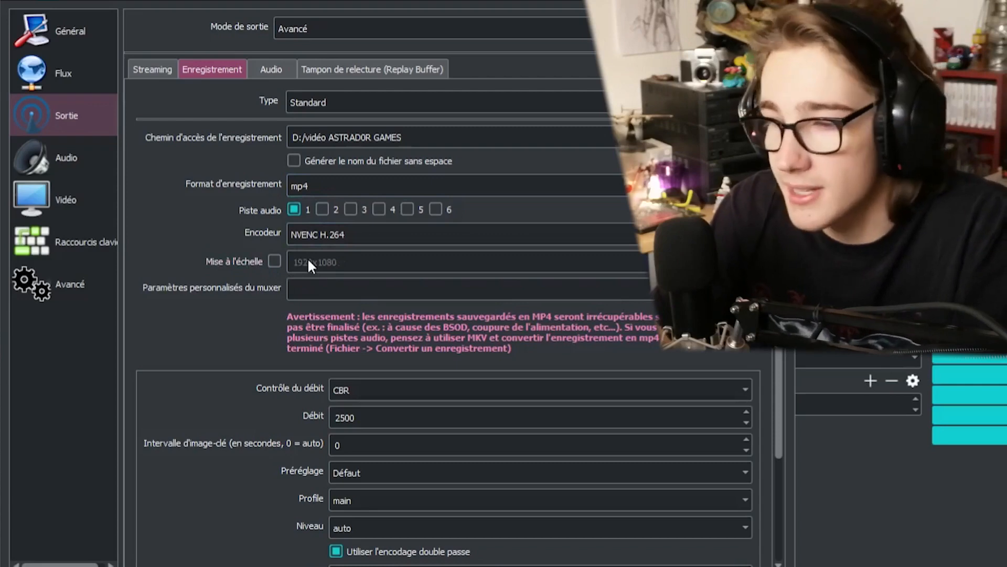
scroll(407, 328, "down", 4)
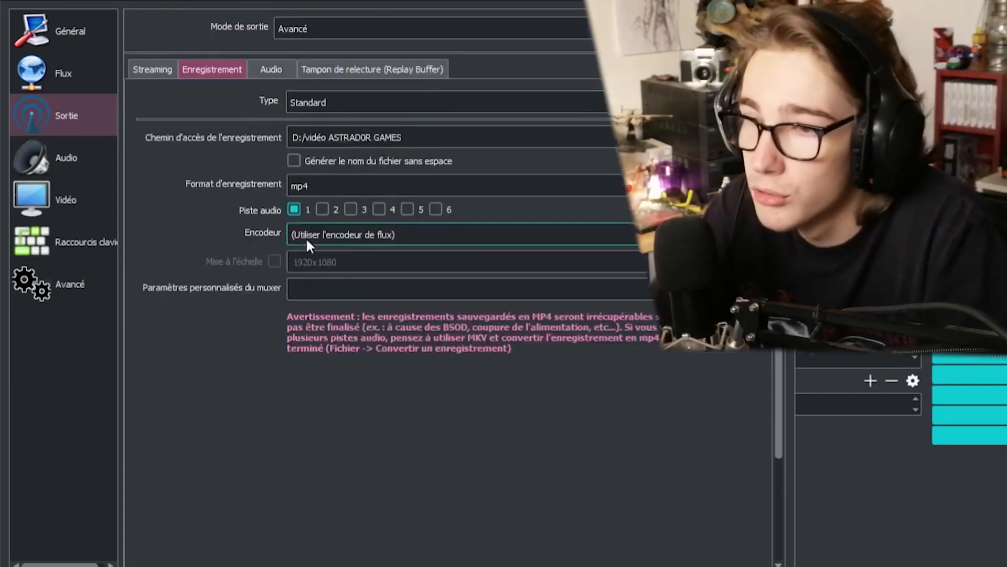
- Examine the output audio tracks and the bitrate options for Piste 1, keeping 96
left_click(272, 69)
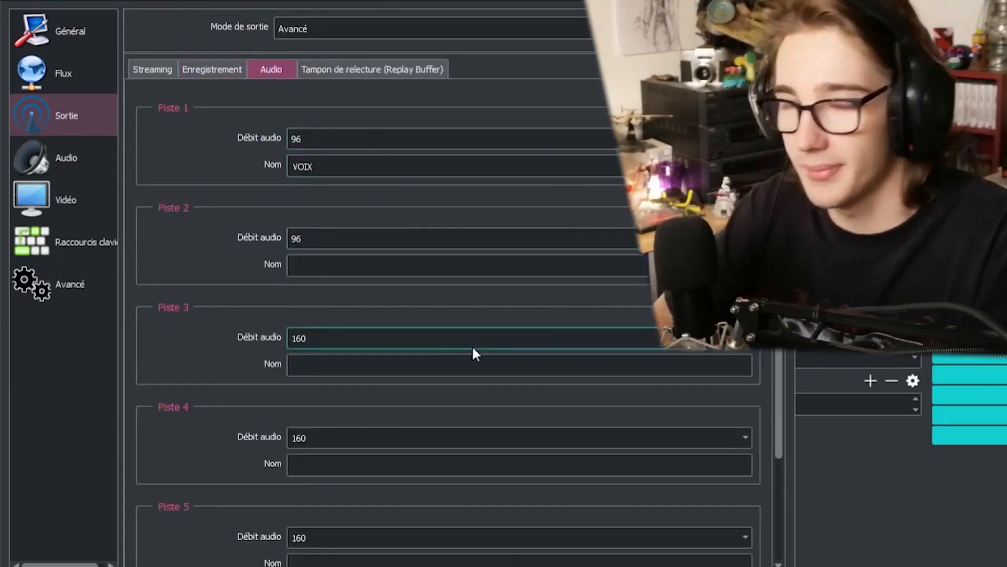
left_click(304, 140)
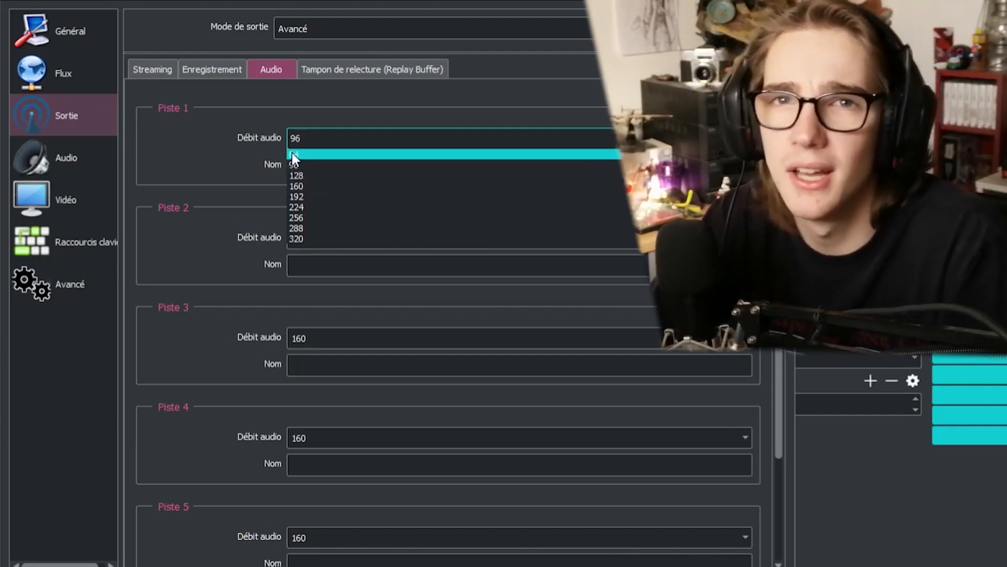
left_click(194, 141)
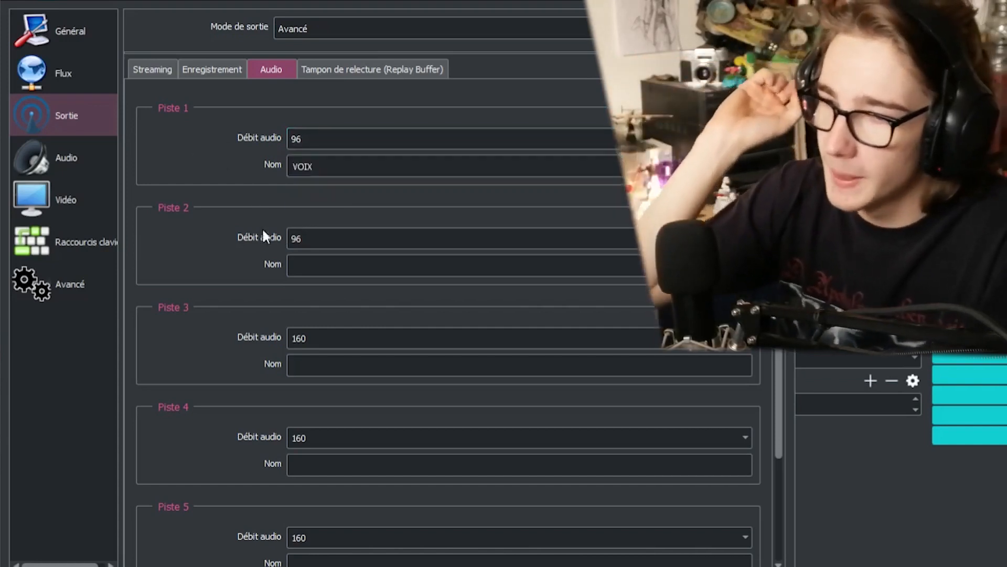
left_click(325, 165)
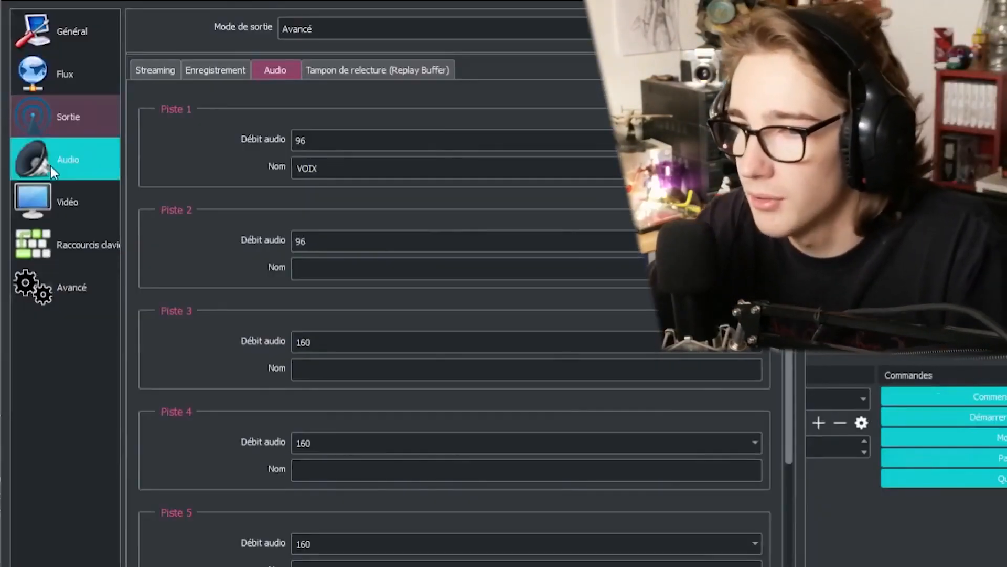
- Examine the general audio sample rate and channel options, keeping 44.1khz and Stéréo
left_click(447, 207)
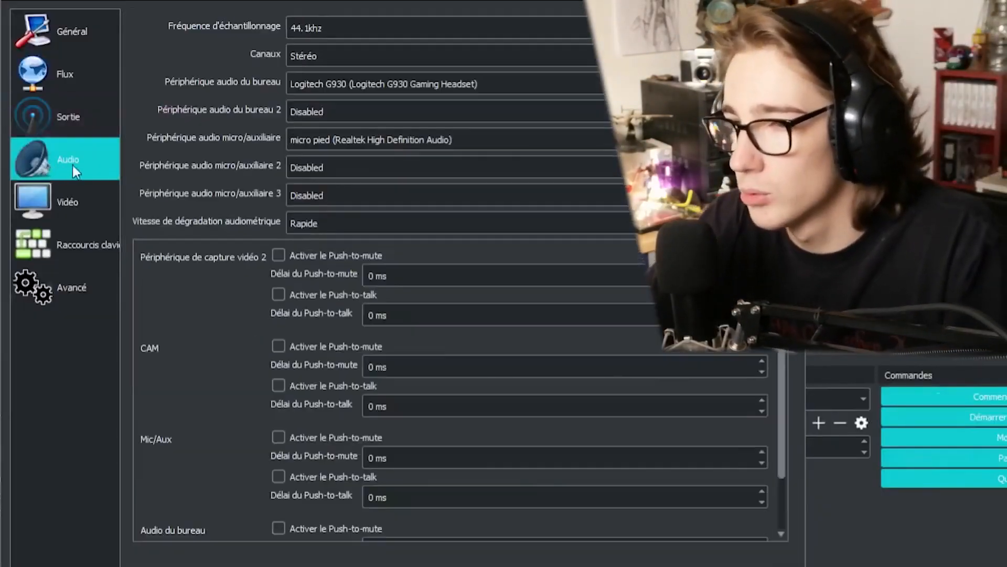
left_click(325, 29)
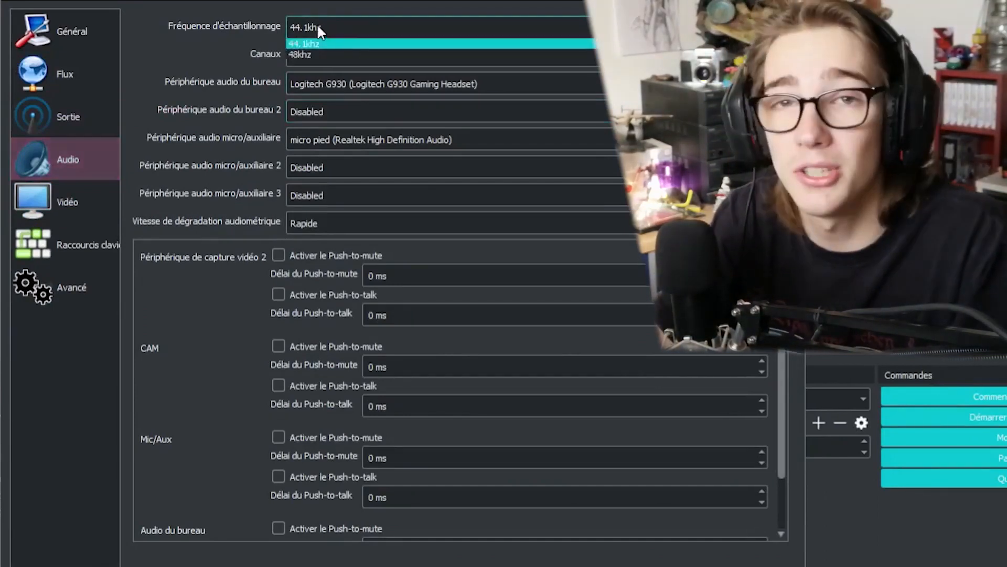
left_click(317, 27)
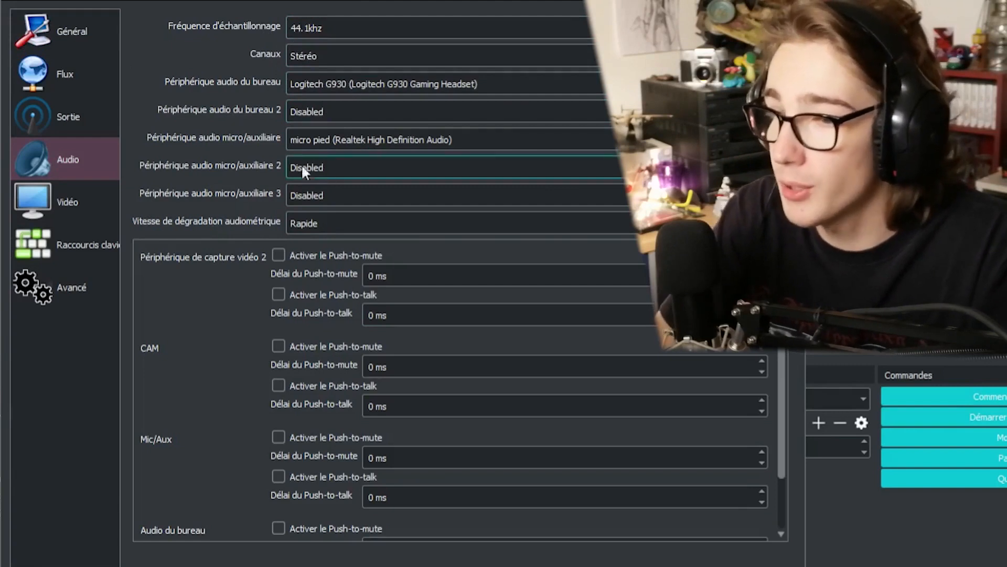
left_click(325, 56)
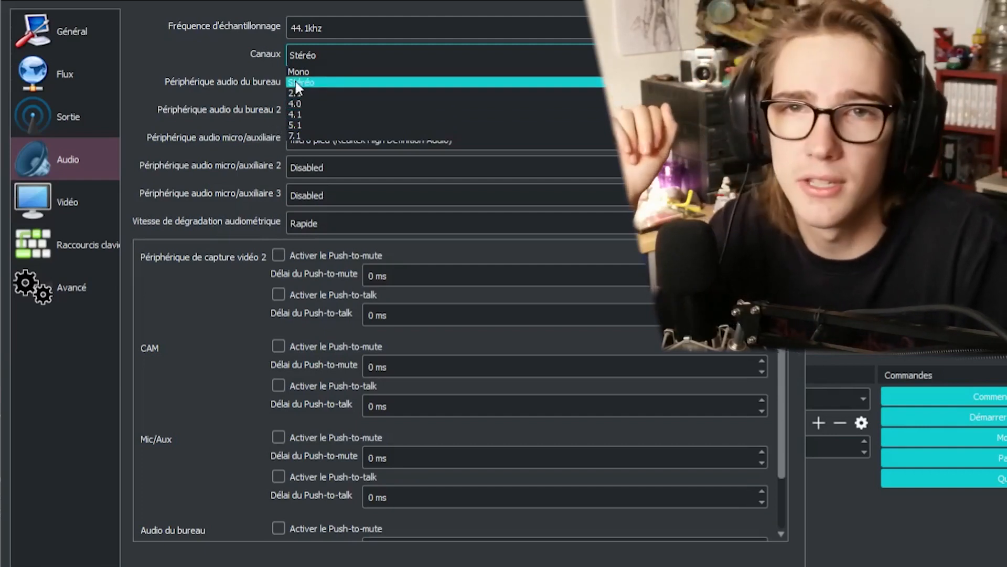
left_click(199, 65)
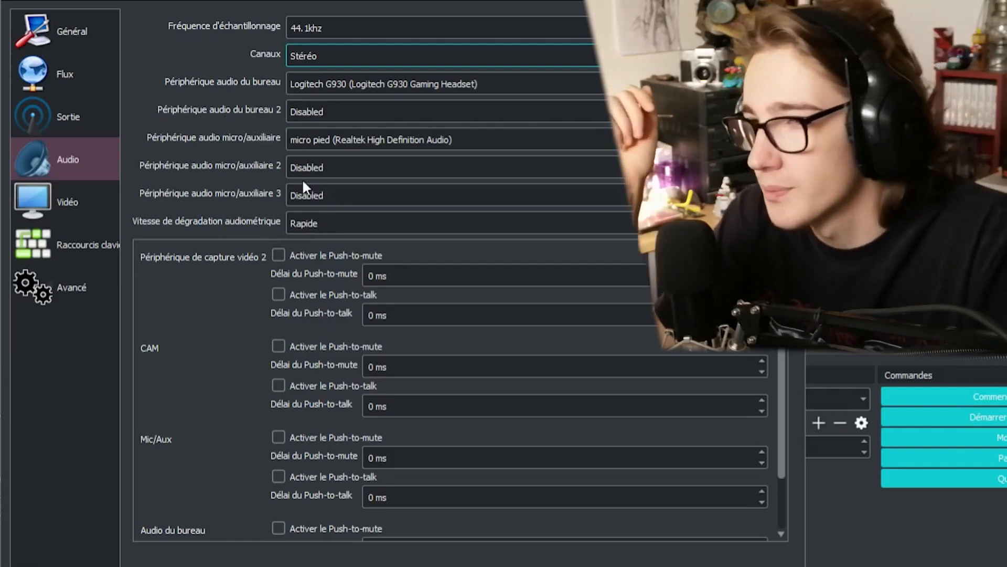
- Examine the video FPS value types and scaling filters, keeping Valeur des FPS intégrales and Bicubique
left_click(102, 198)
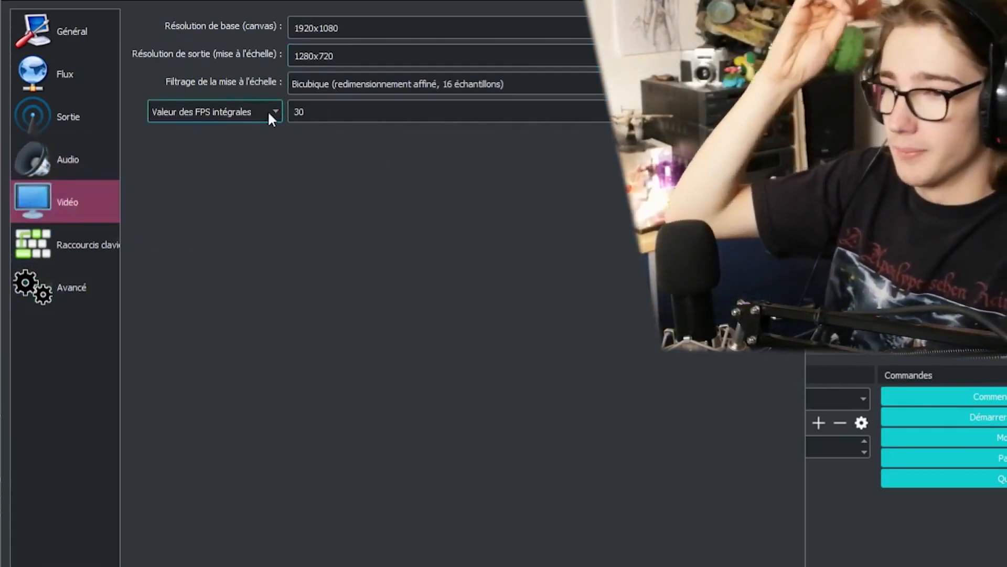
left_click(485, 116)
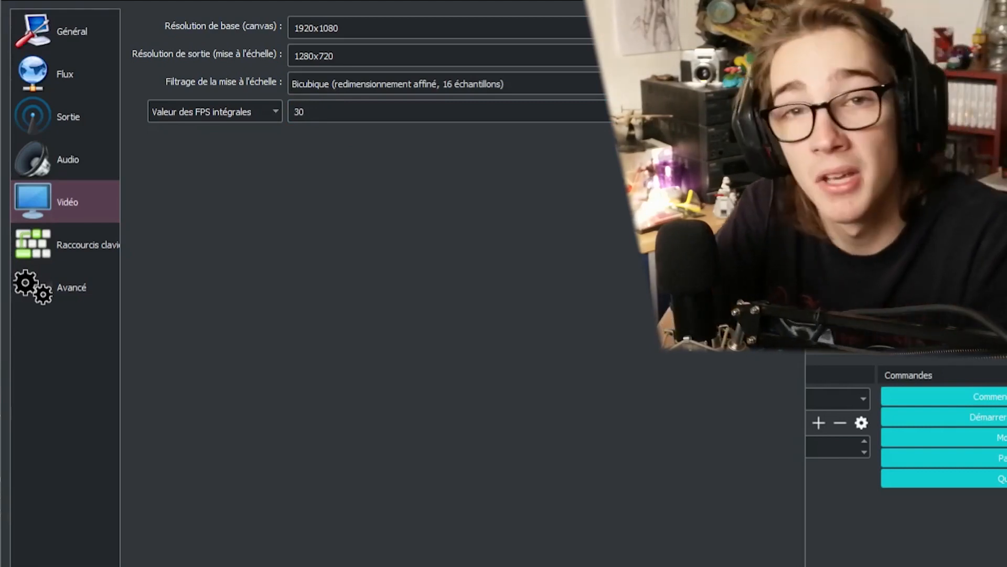
left_click(183, 111)
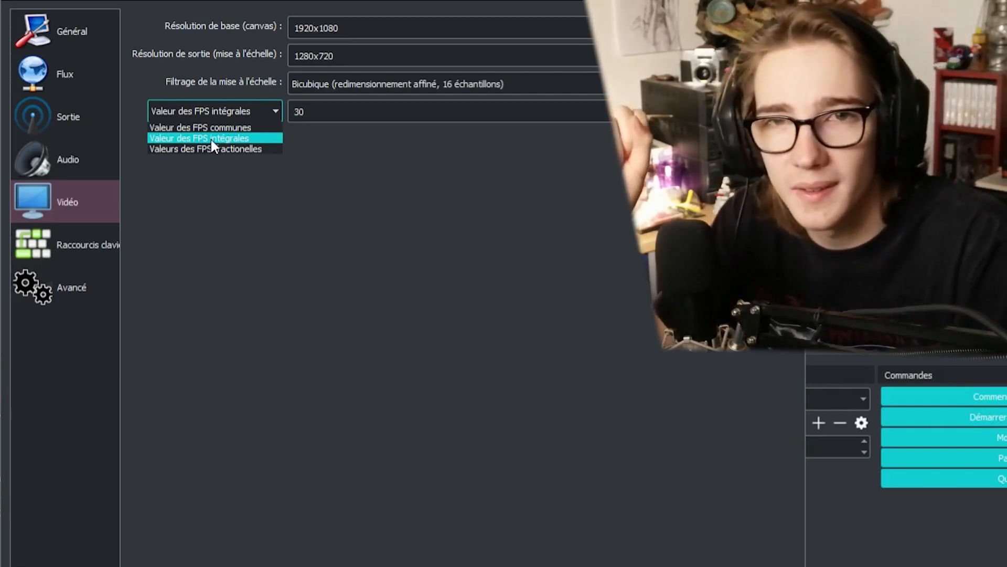
left_click(217, 173)
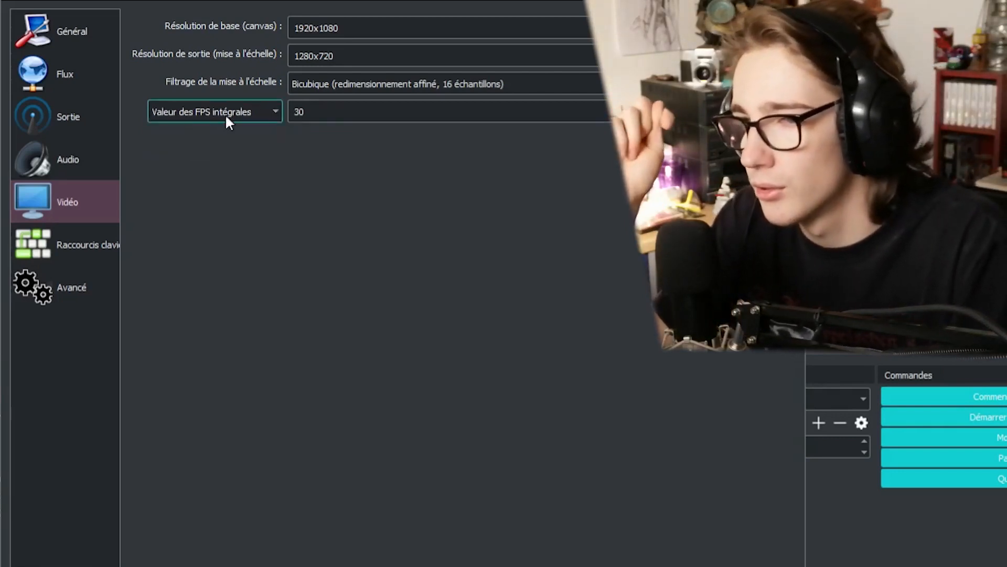
left_click(388, 85)
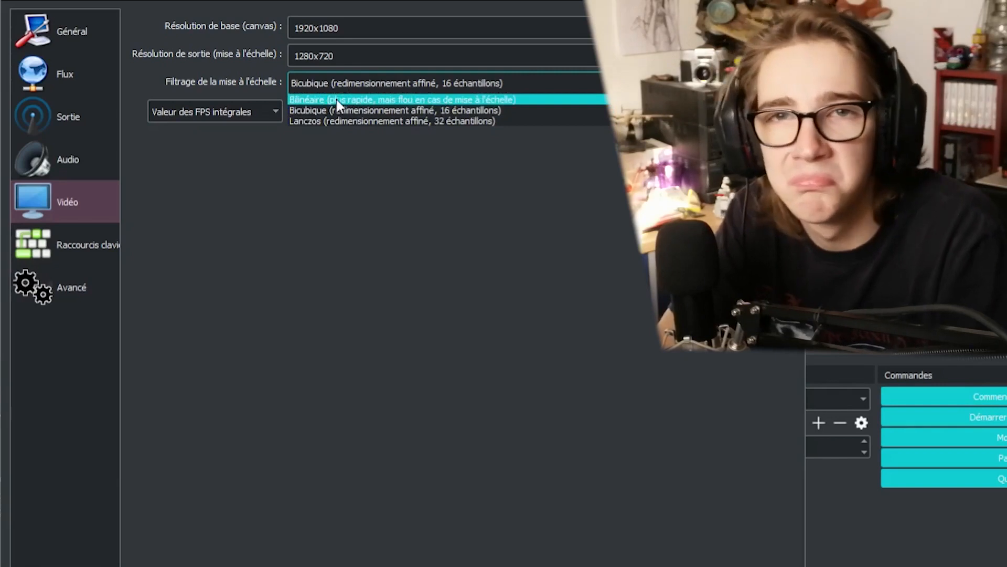
left_click(259, 71)
- Review the hotkey settings and the advanced process priority options, keeping the priority on Normale
left_click(70, 247)
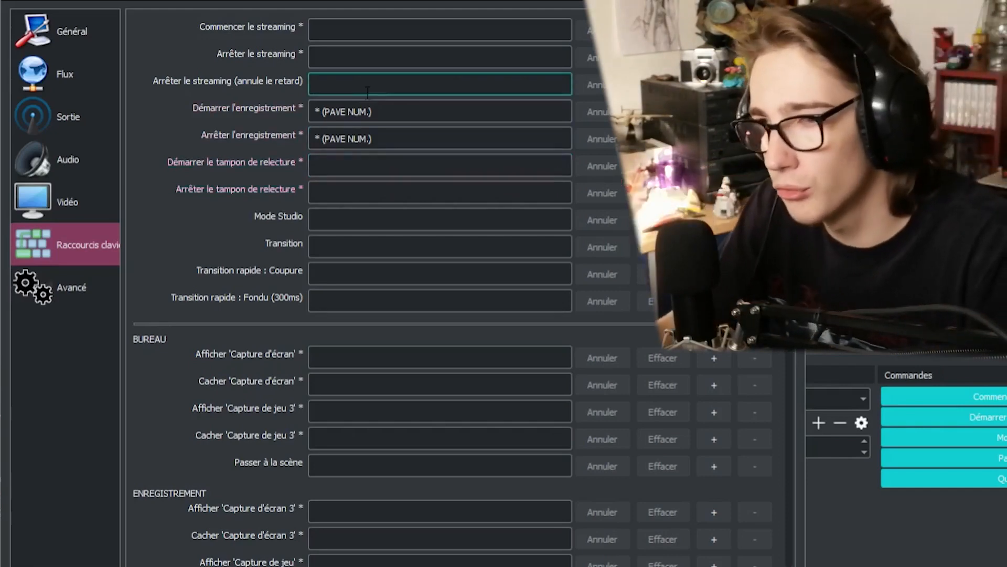
left_click(62, 296)
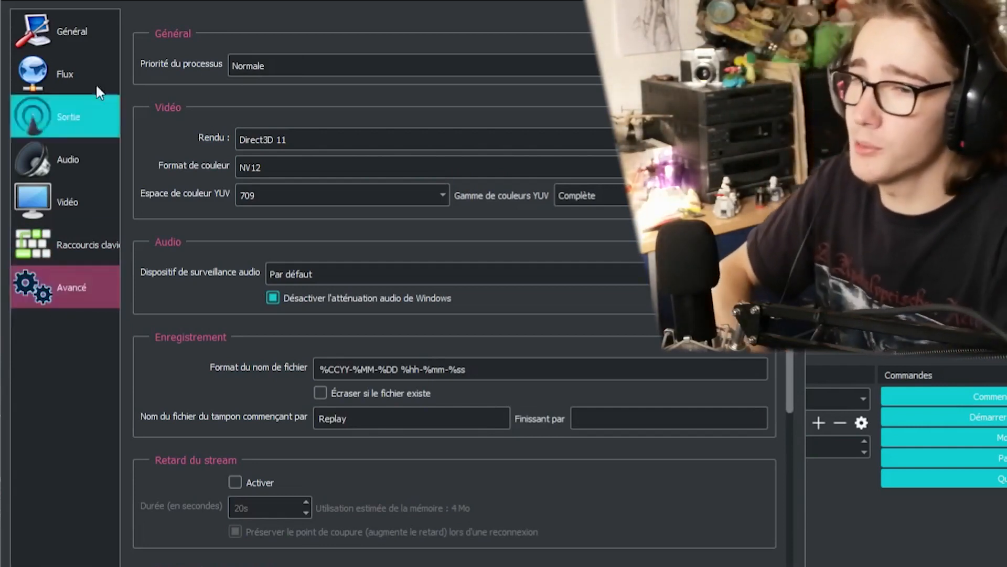
left_click(257, 65)
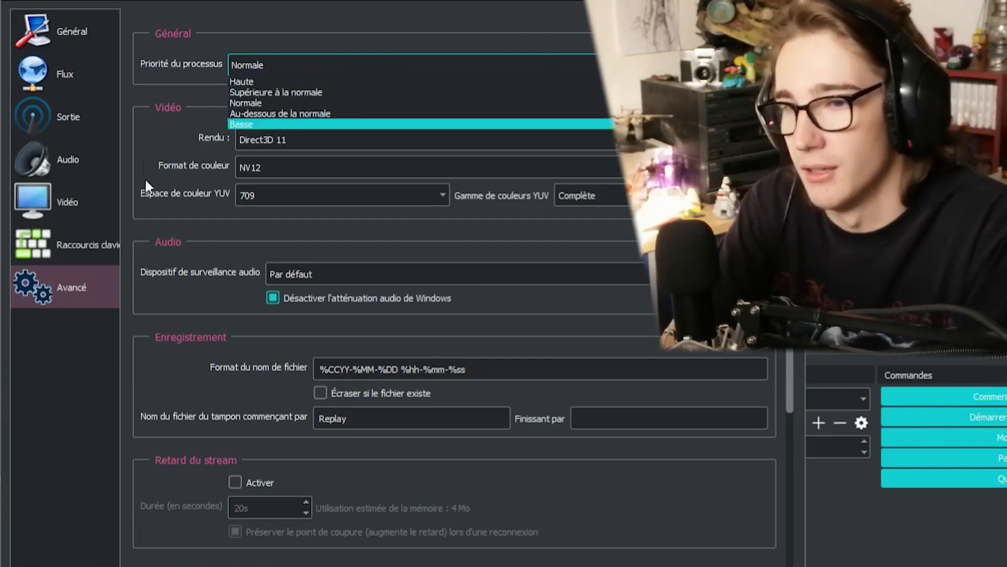
left_click(176, 147)
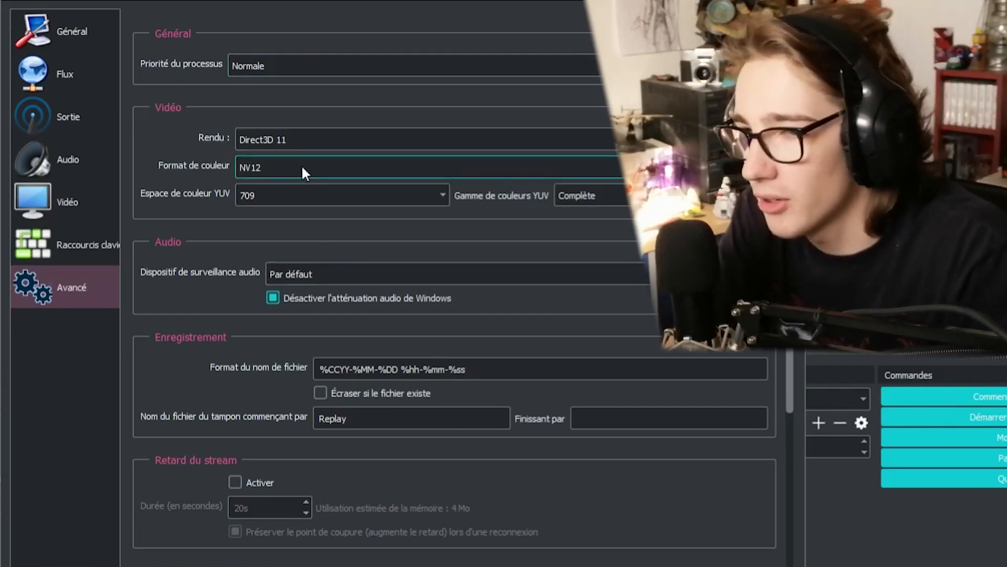
- Examine the advanced video renderer and colour format options, keeping Direct3D 11 and NV12
left_click(288, 144)
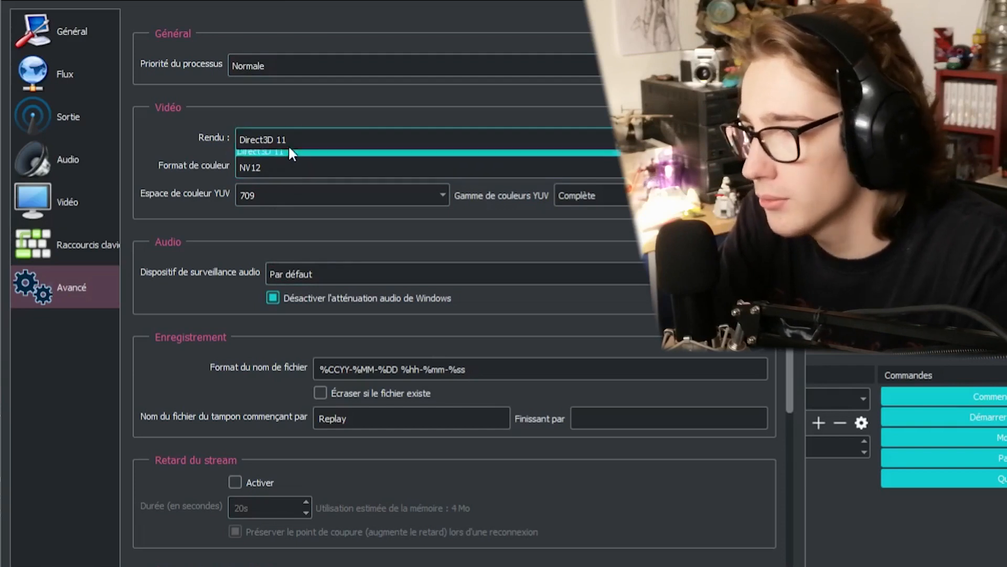
left_click(288, 154)
left_click(304, 168)
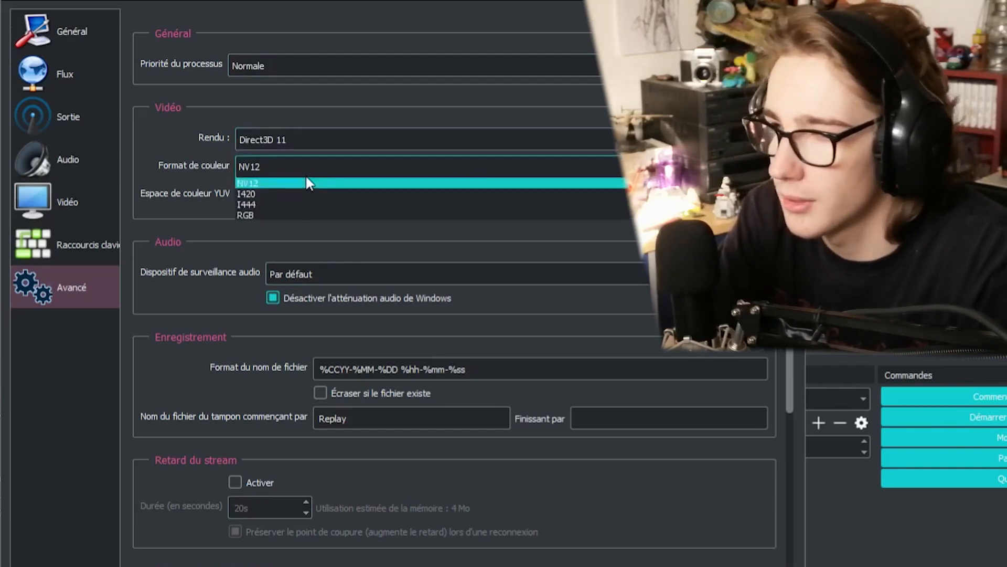
left_click(155, 152)
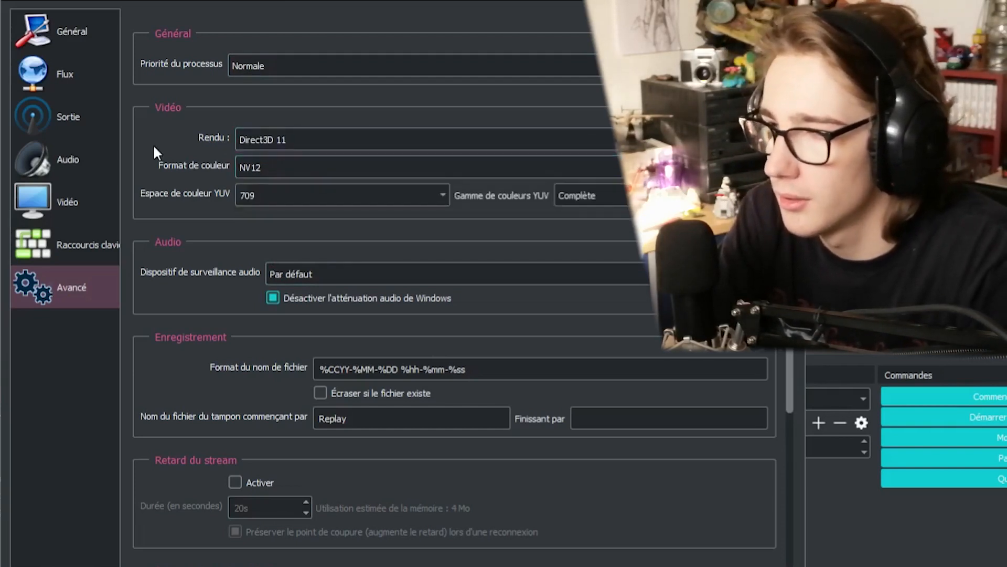
left_click(252, 166)
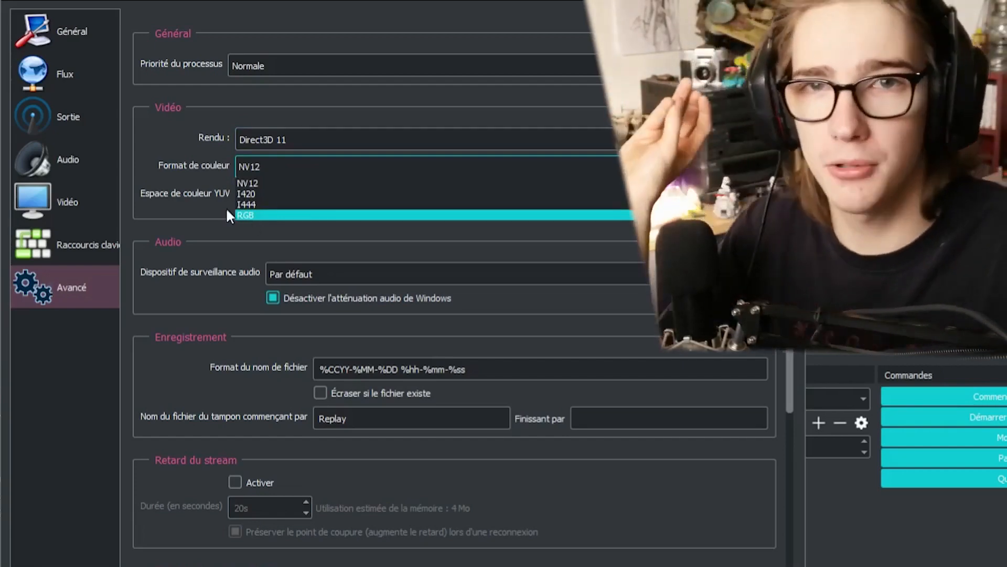
left_click(163, 135)
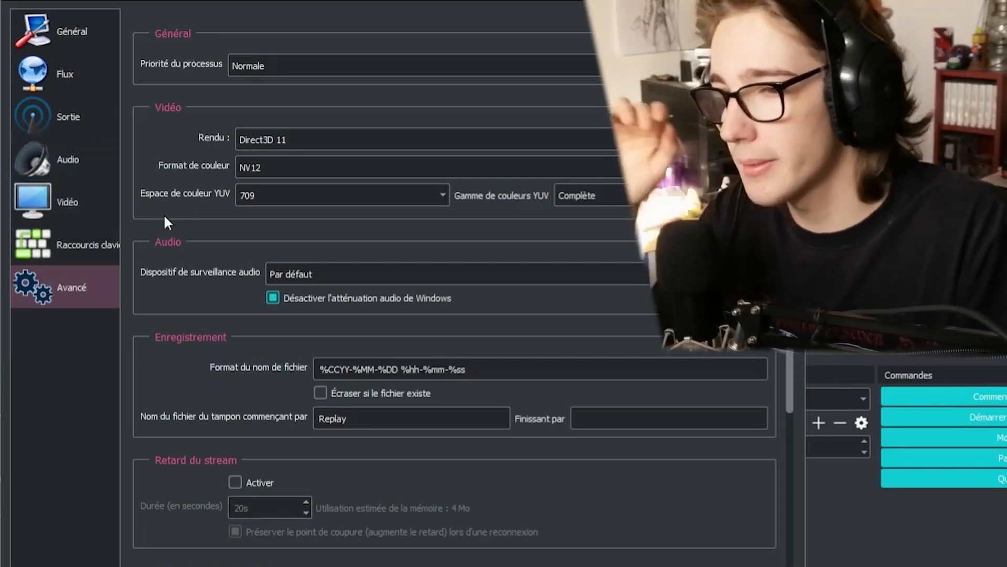
- Examine the YUV colour space and colour range options alongside the colour formats, keeping 709, NV12 and Complète
left_click(281, 202)
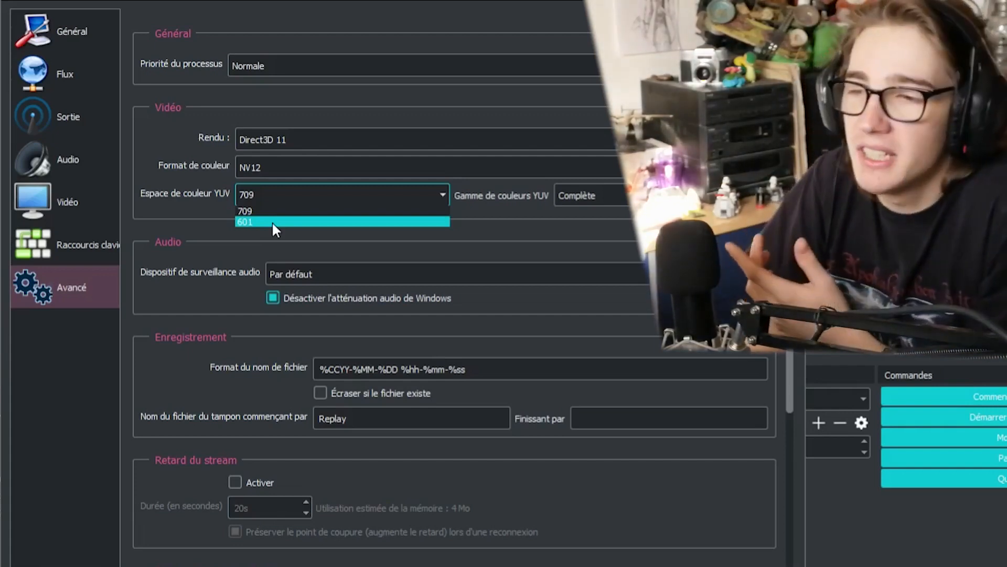
left_click(178, 146)
left_click(260, 167)
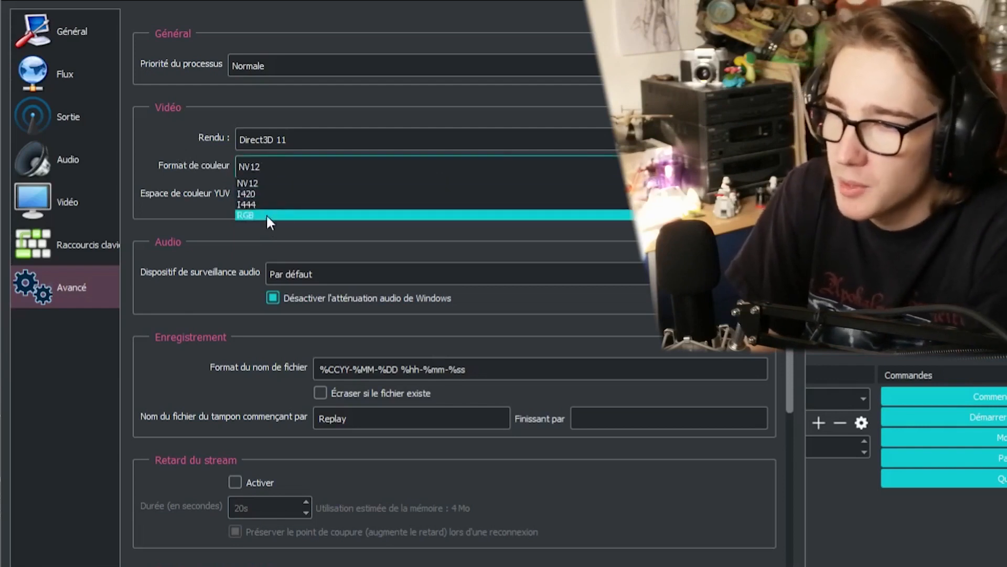
left_click(253, 167)
left_click(568, 199)
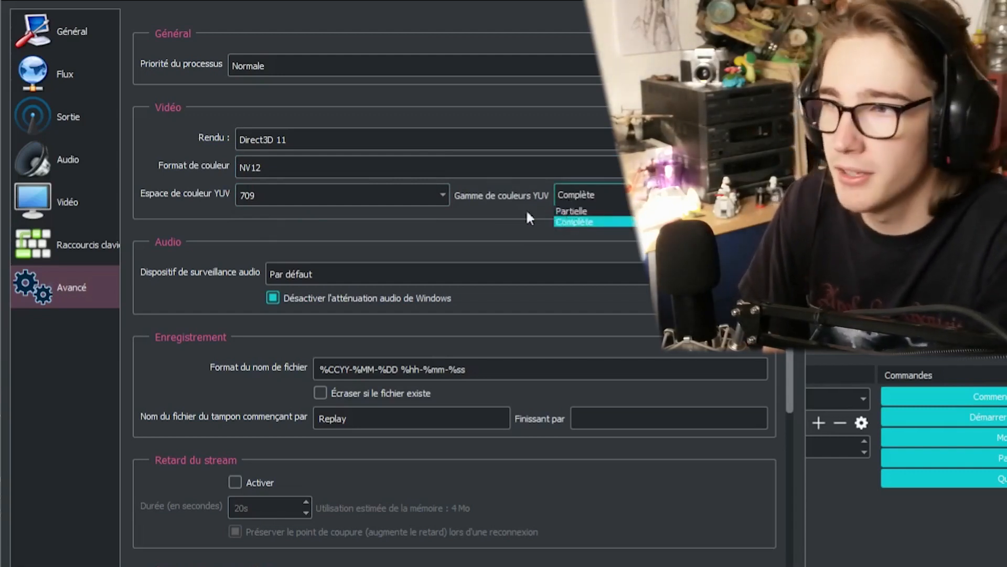
left_click(218, 171)
- Examine the audio monitoring device options, keeping Par défaut, and review the recording file name settings
left_click_drag(227, 52, 291, 216)
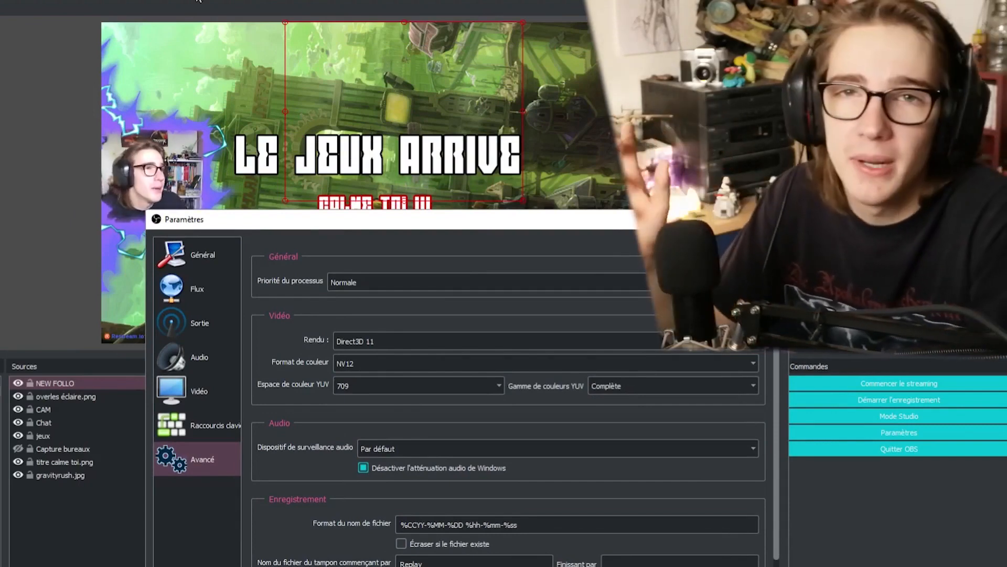
left_click_drag(347, 219, 306, 85)
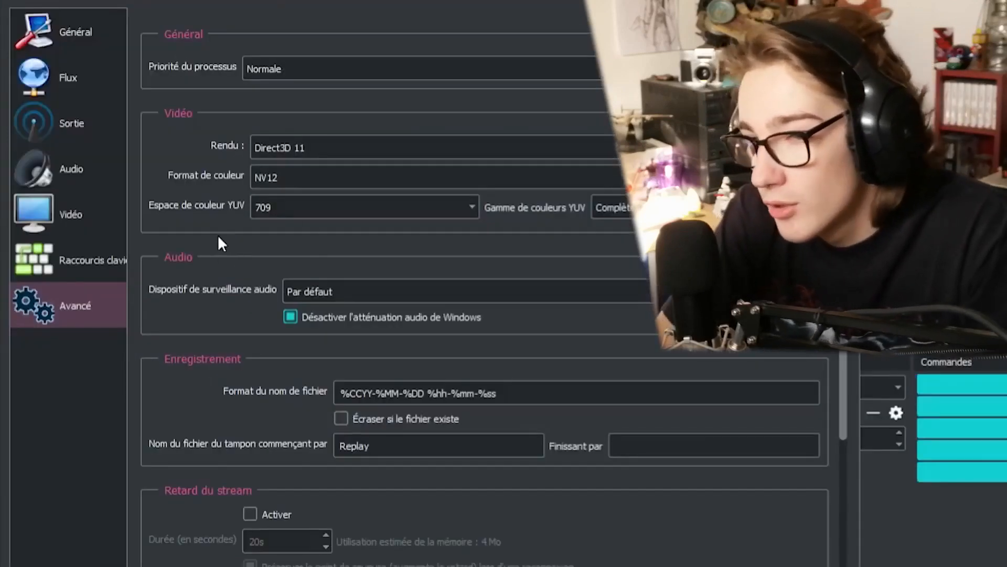
left_click(297, 299)
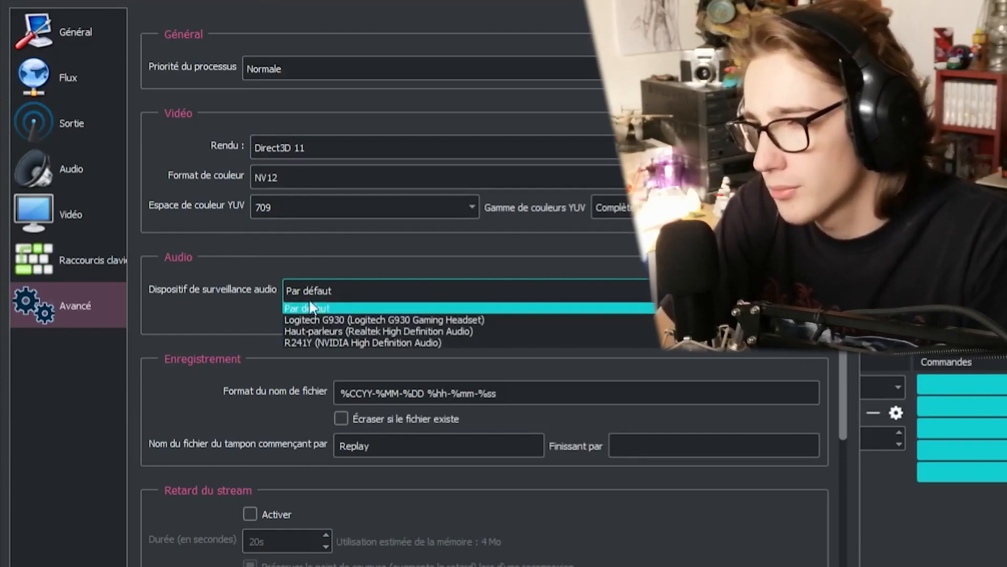
left_click(237, 314)
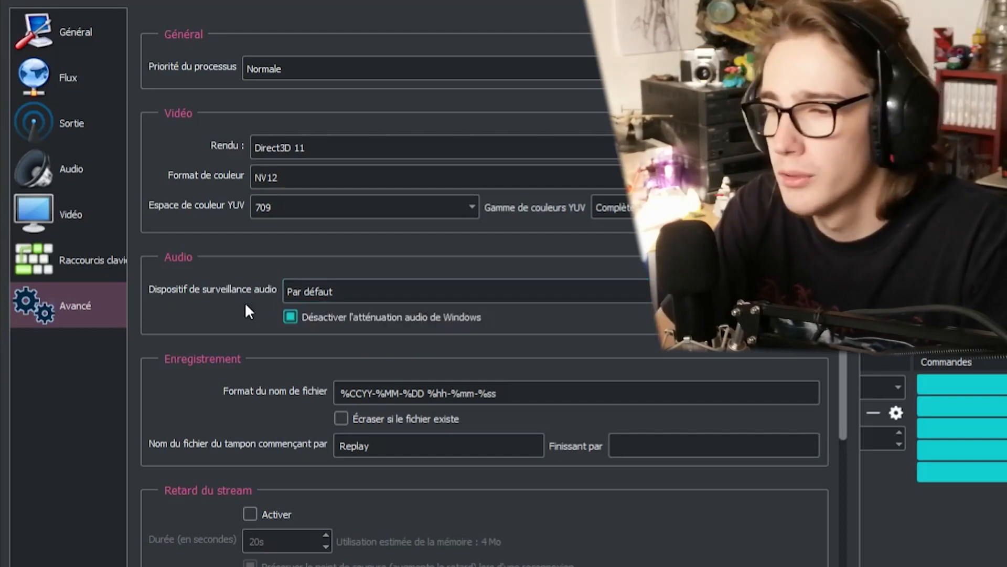
left_click(310, 295)
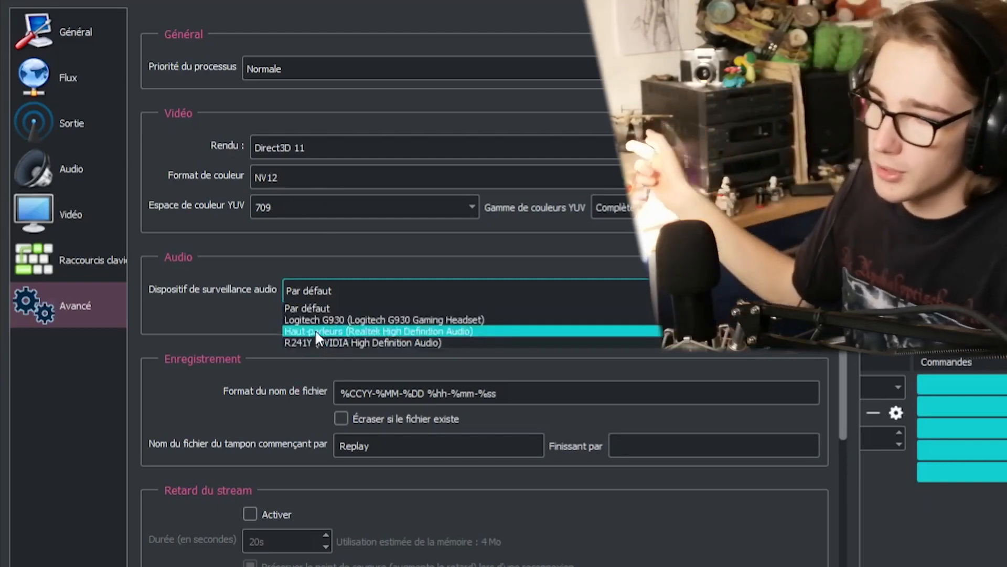
left_click(288, 298)
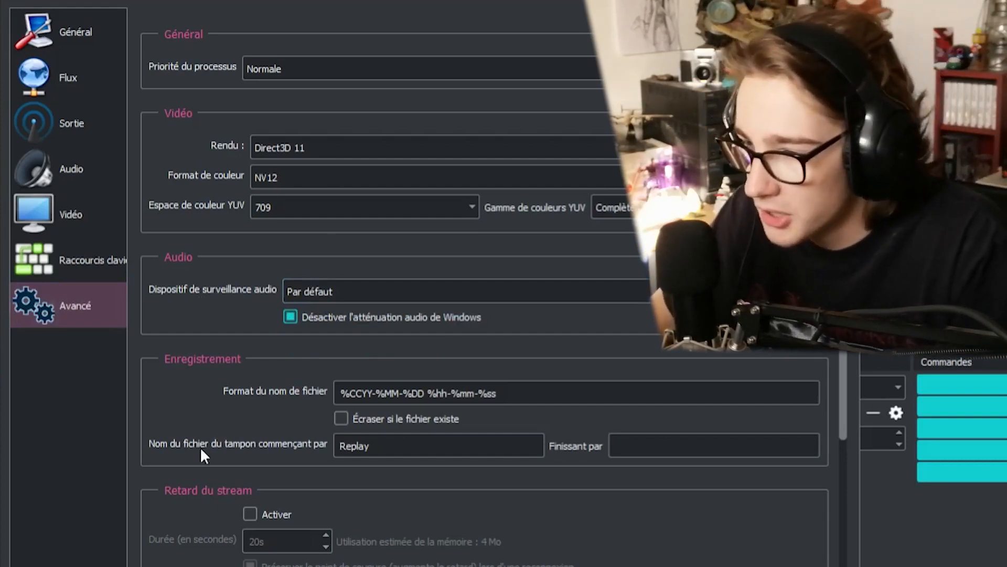
mouse_move(360, 379)
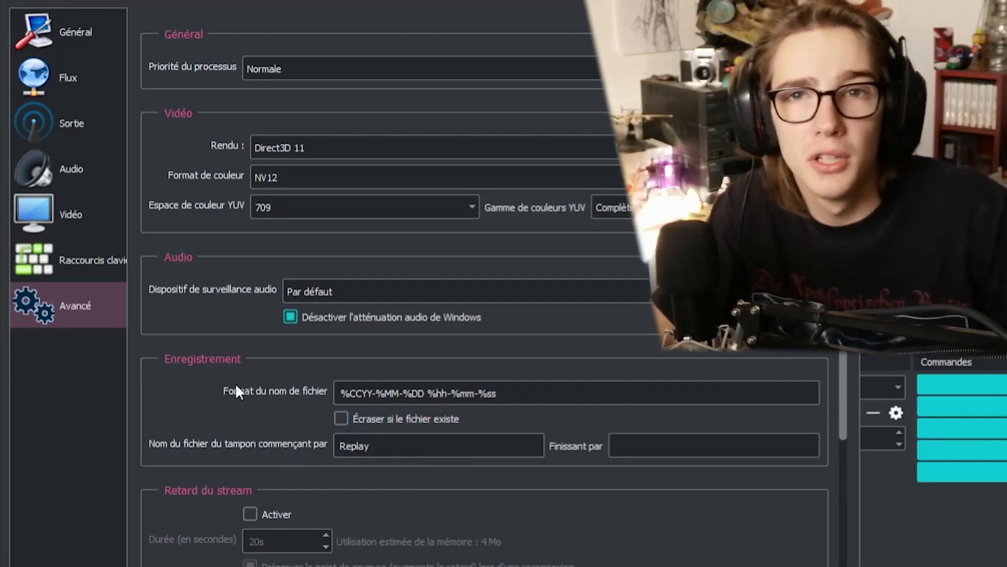
scroll(177, 414, "down", 5)
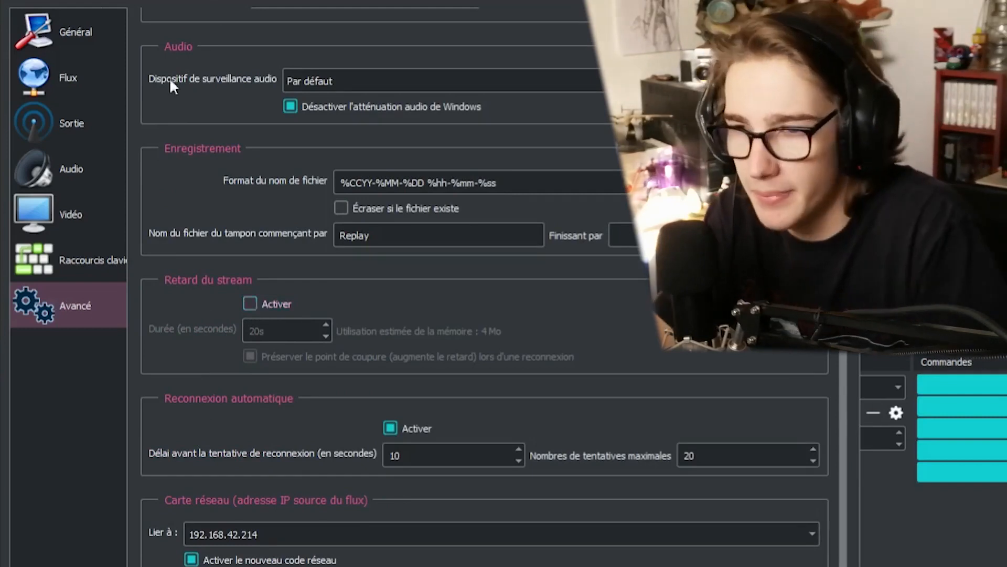
- Review the stream service, video resolution, and output streaming and replay buffer settings
left_click(84, 126)
left_click(70, 82)
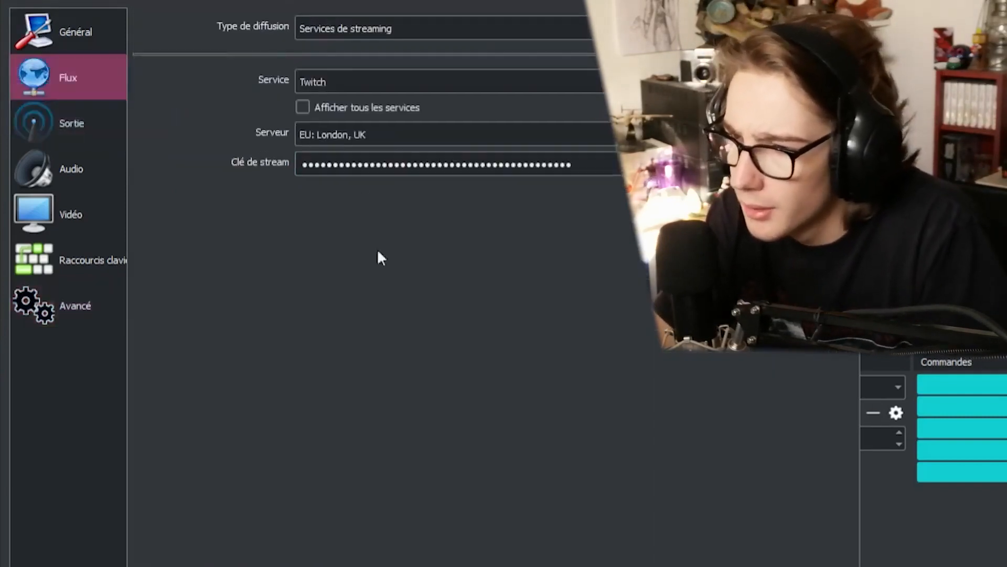
left_click(59, 211)
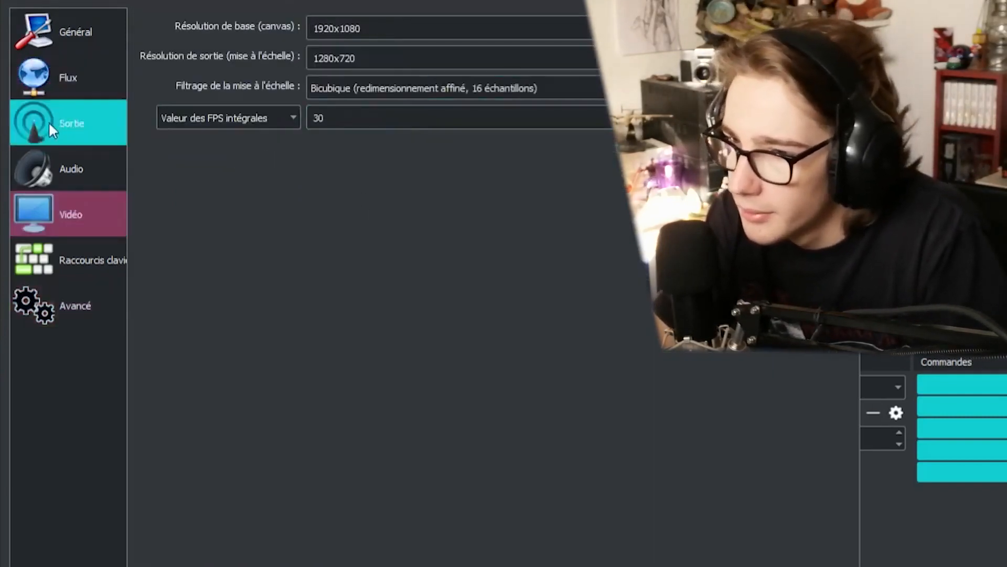
left_click(46, 140)
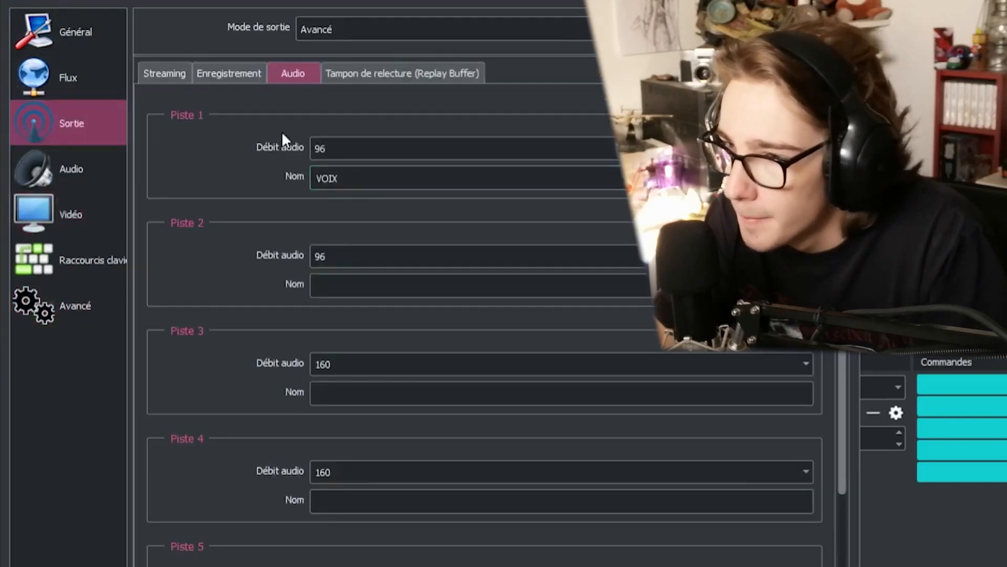
left_click(148, 74)
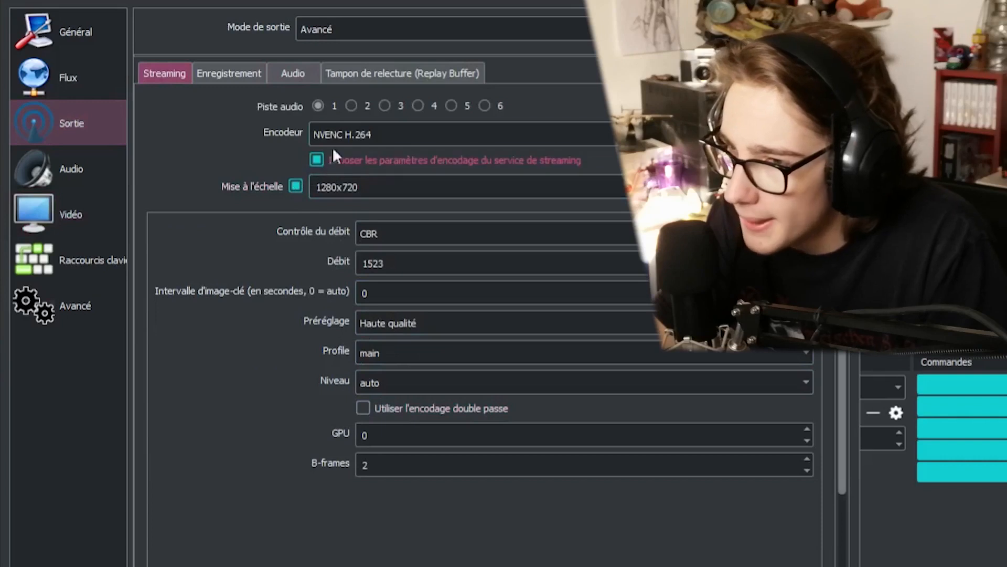
left_click(344, 78)
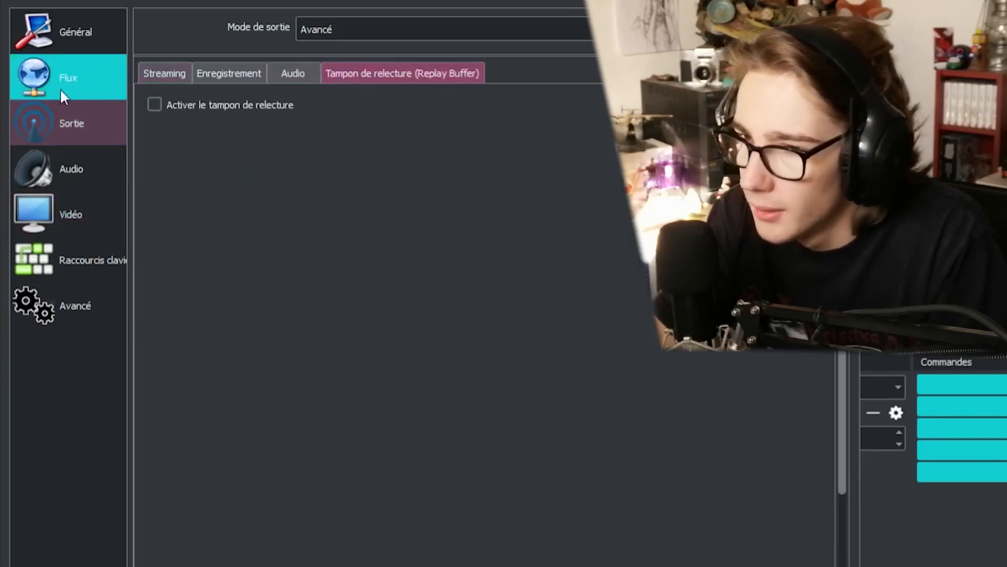
left_click(65, 205)
- Review the advanced stream delay and automatic reconnection settings, and examine the network bind addresses without changing the selected one
left_click(53, 300)
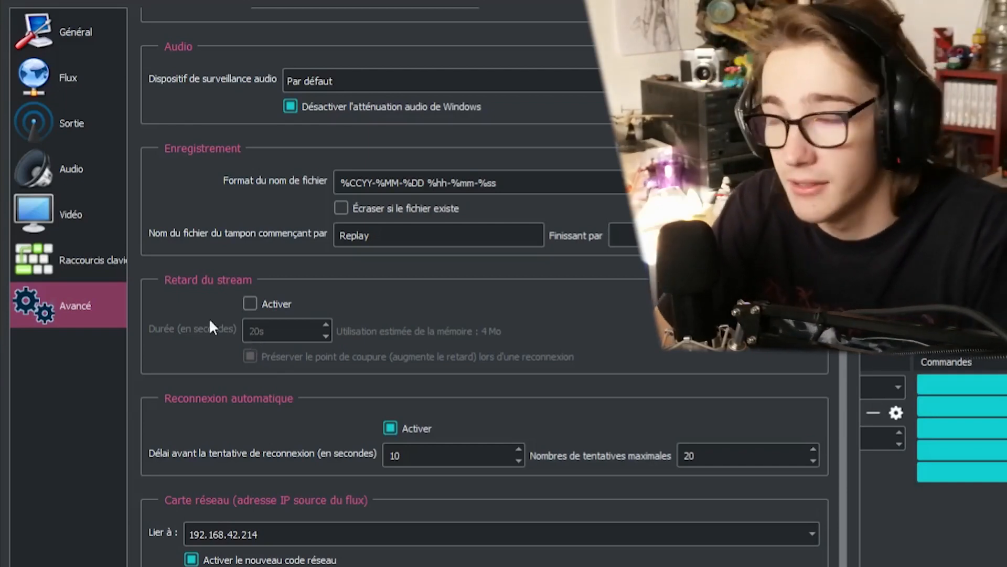
scroll(178, 325, "down", 1)
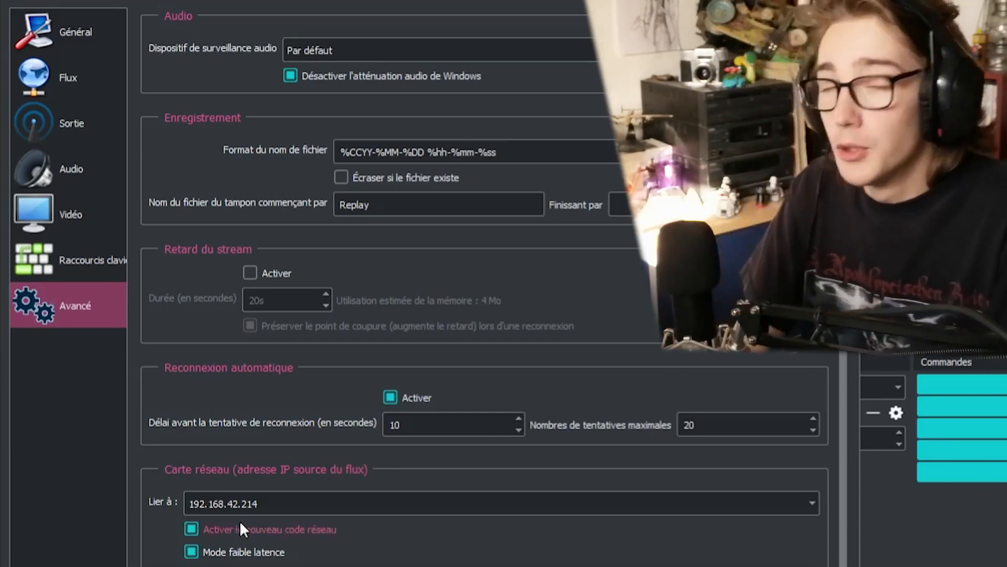
left_click(812, 503)
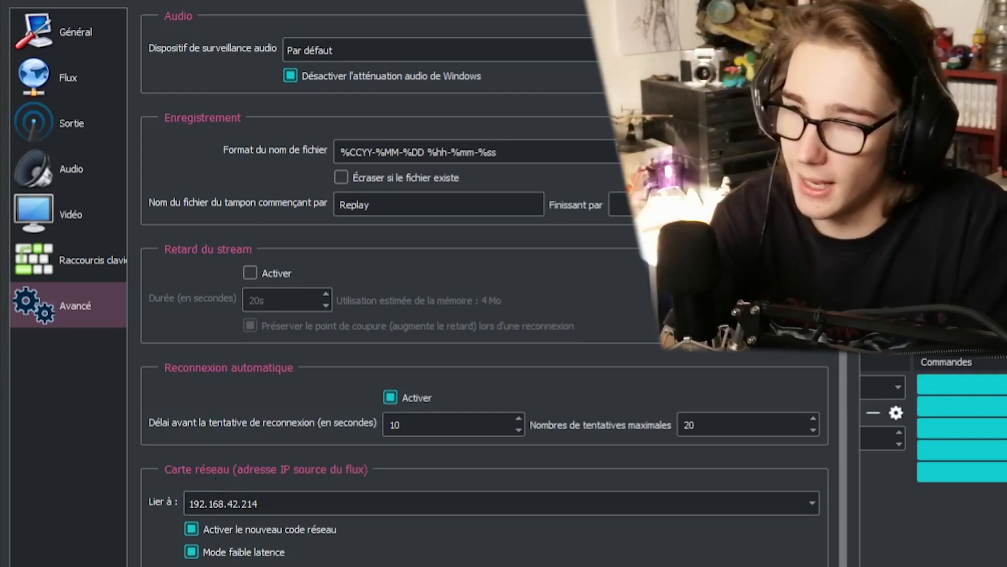
left_click(202, 506)
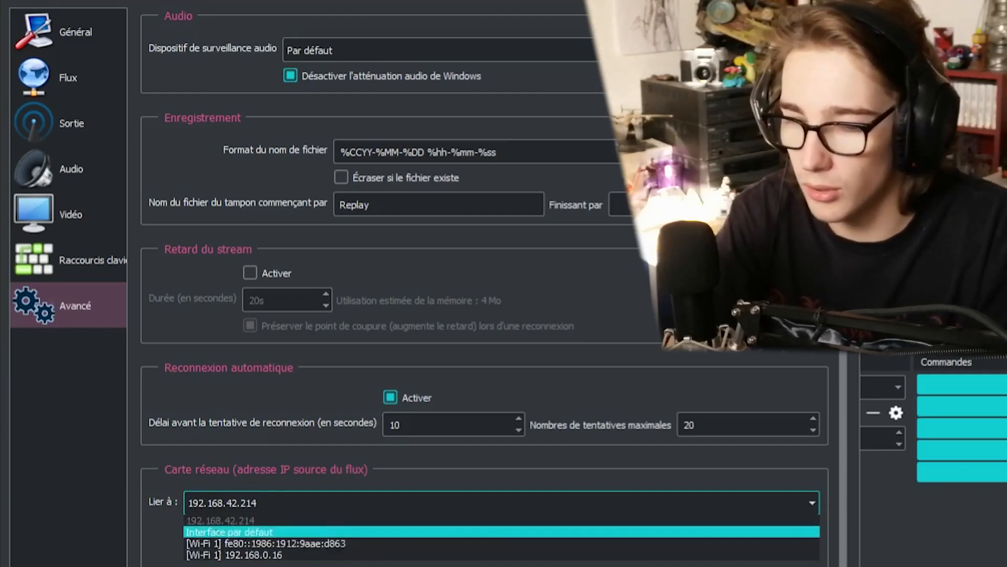
key("Escape")
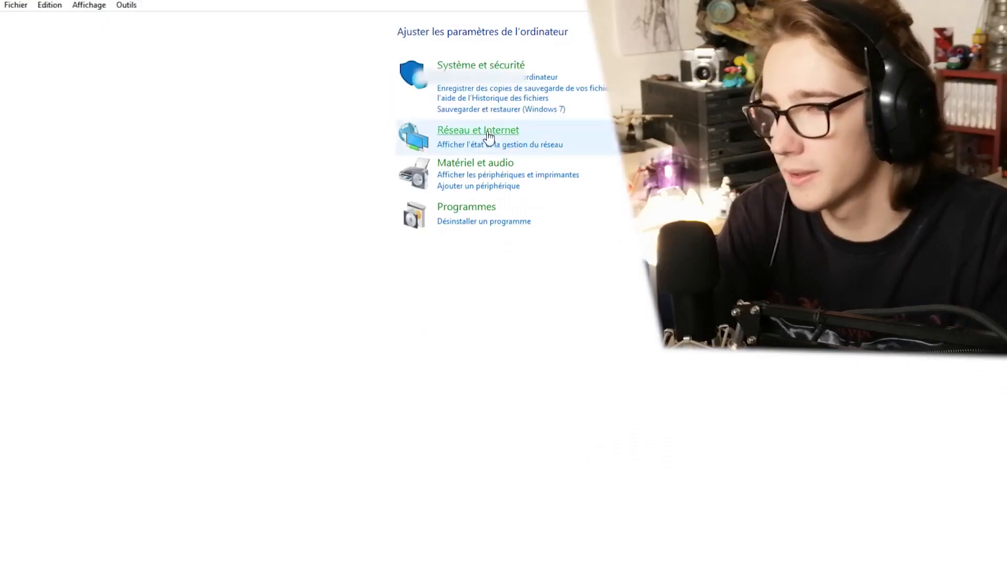
- In the Windows Control Panel, open the network adapter settings from the Centre Réseau et partage
left_click(488, 134)
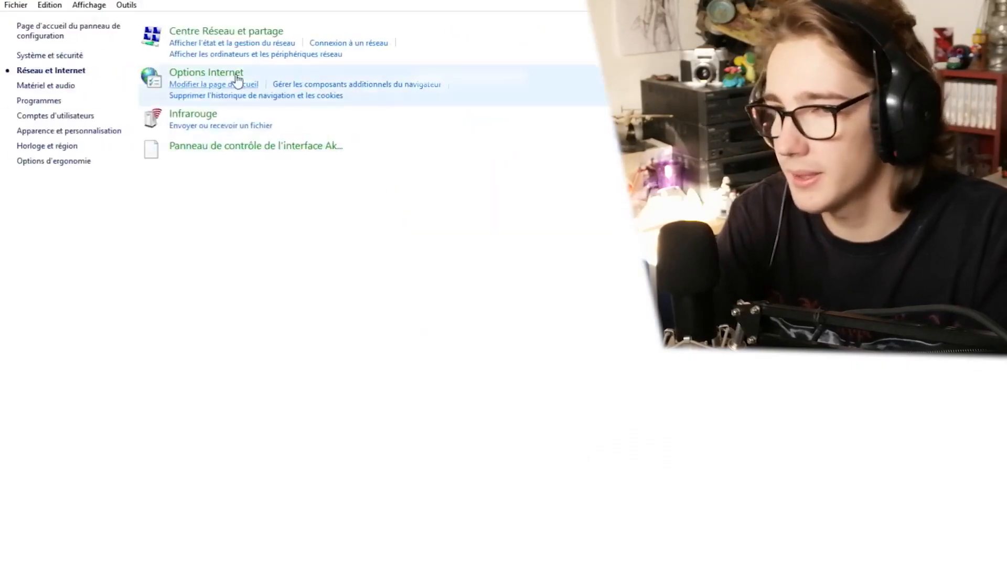
left_click(200, 31)
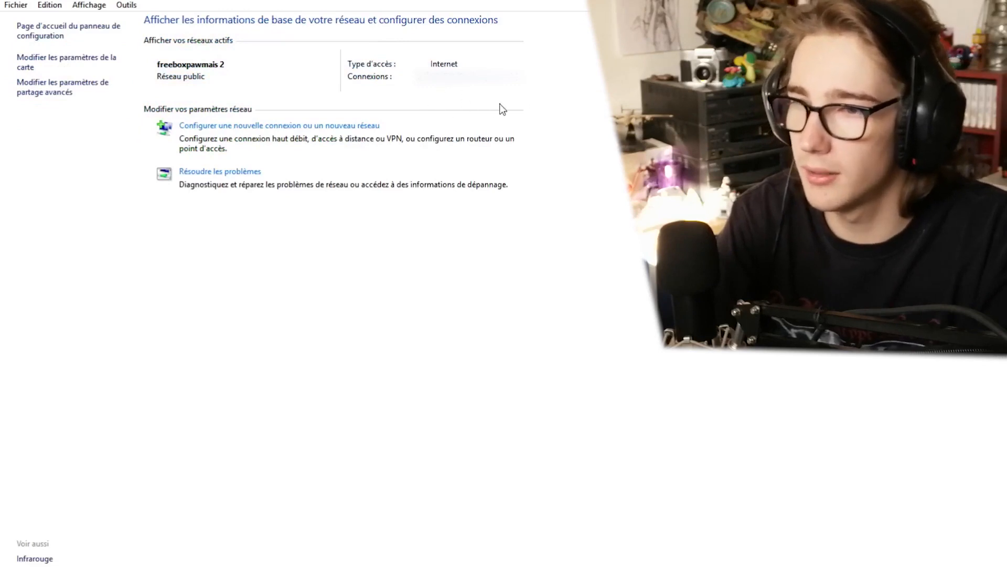
left_click(44, 58)
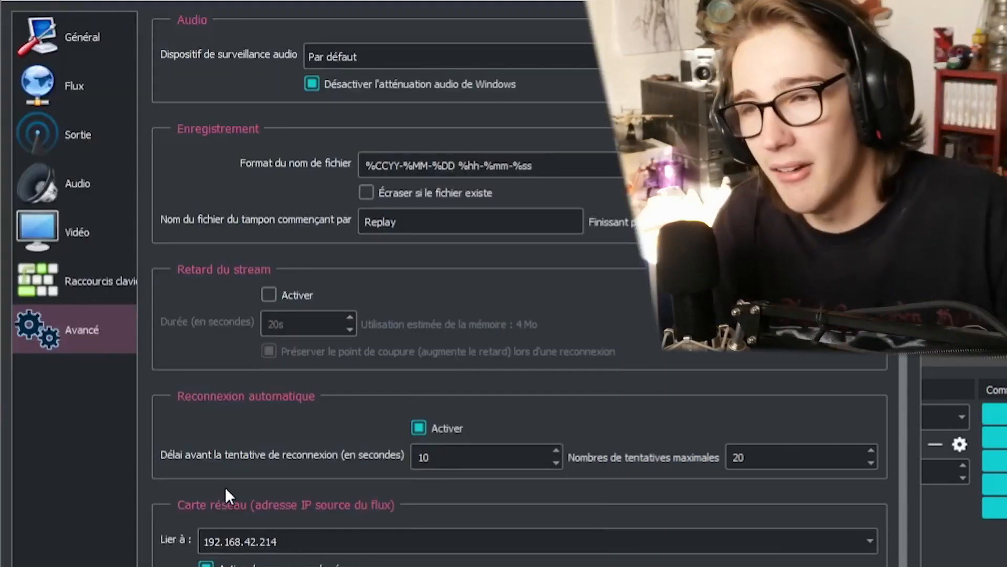
- Return to the OBS output settings and display the streaming encoder and bitrate options
left_click(68, 135)
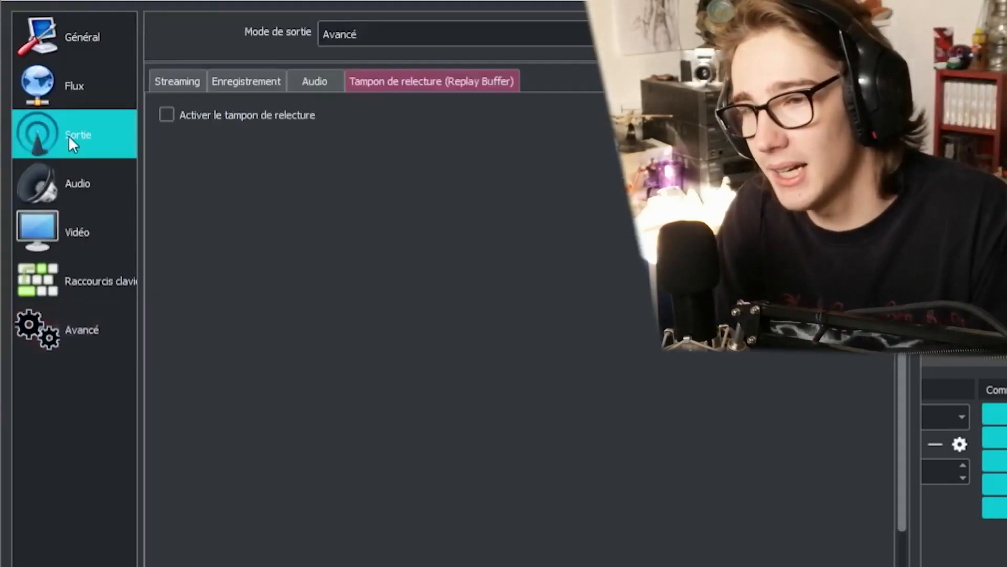
left_click(202, 88)
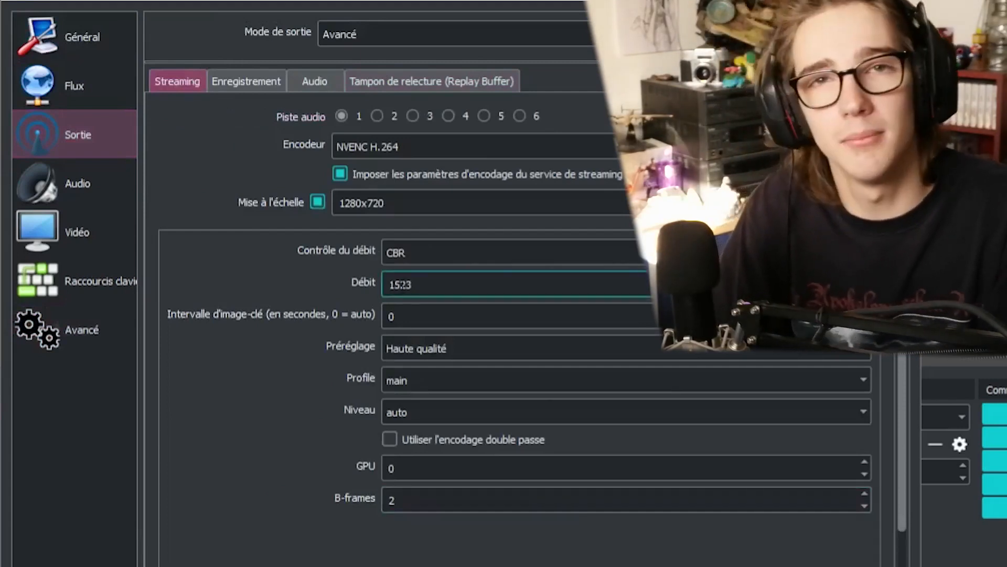